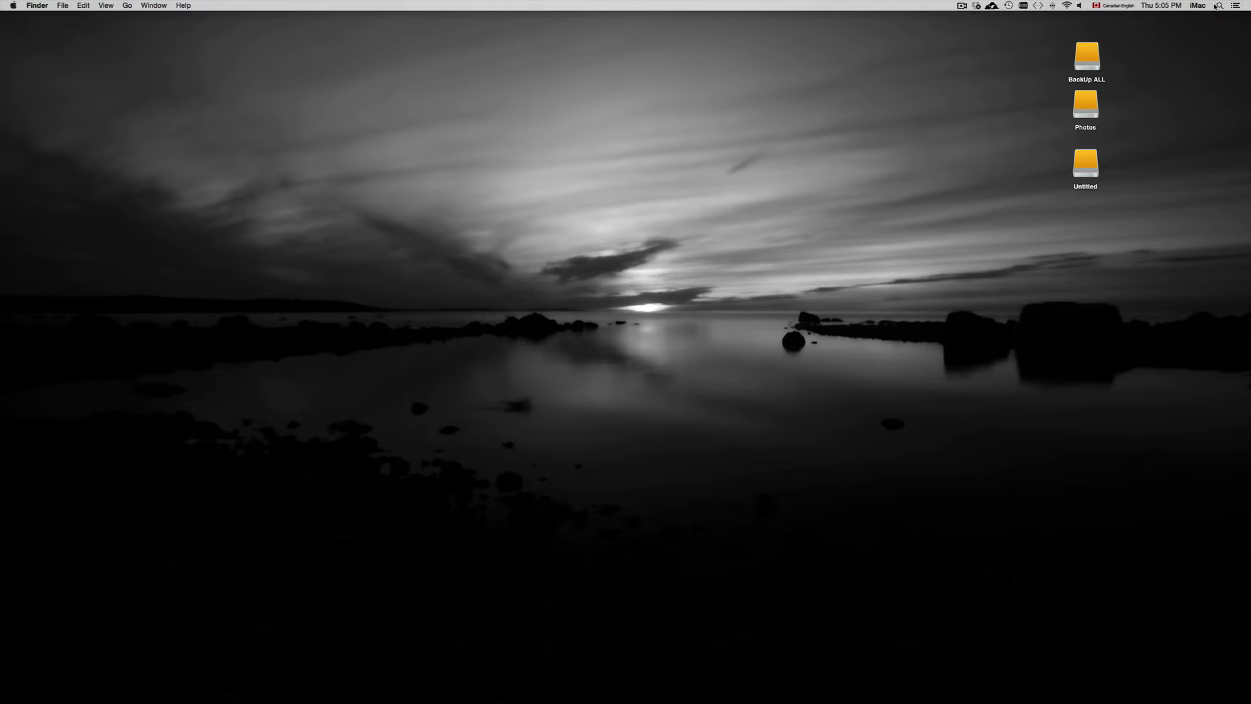
# Launch Disk Utility from Spotlight by searching 'disk', and move its window to the right.
pyautogui.click(1218, 6)
pyautogui.write('disk')
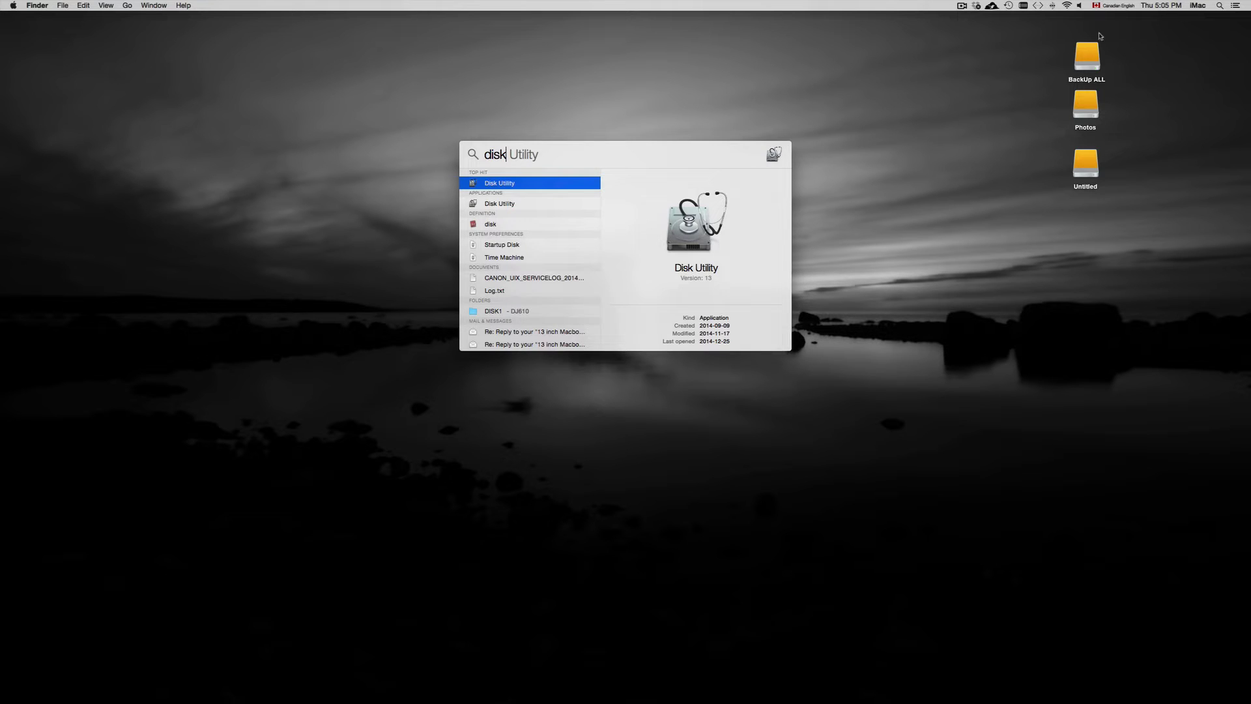
pyautogui.doubleClick(497, 204)
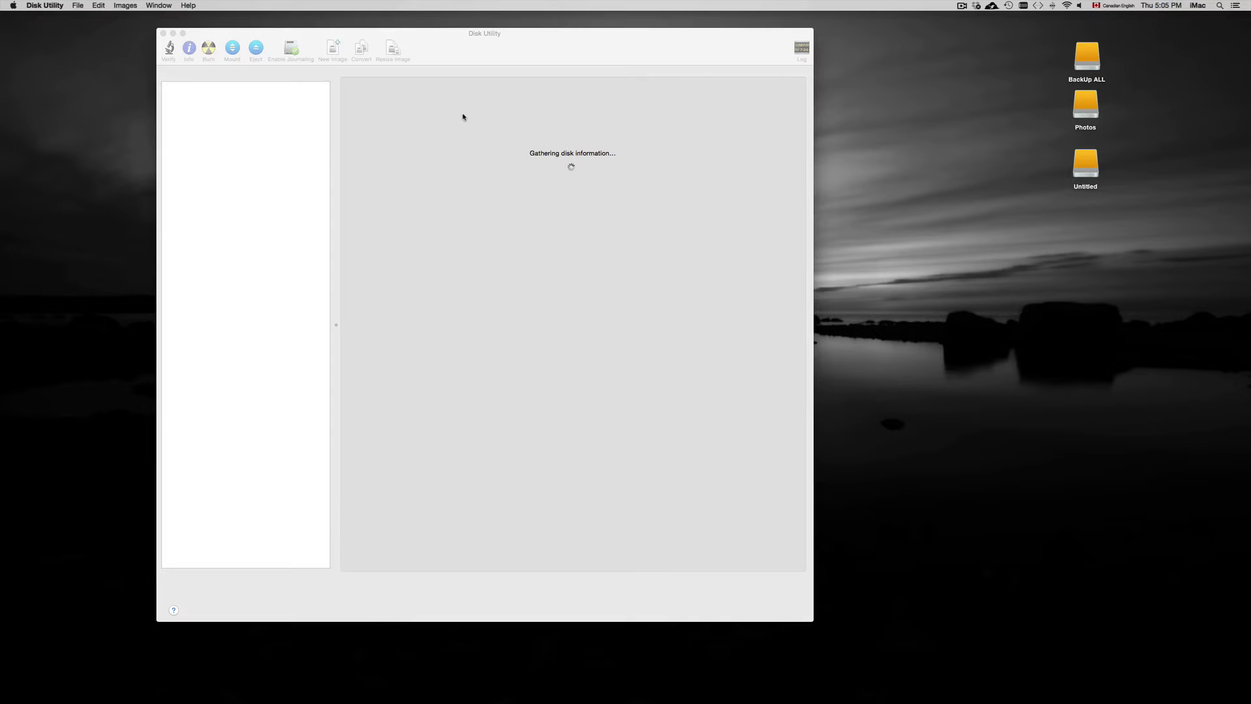
pyautogui.moveTo(453, 52); pyautogui.dragTo(759, 59)
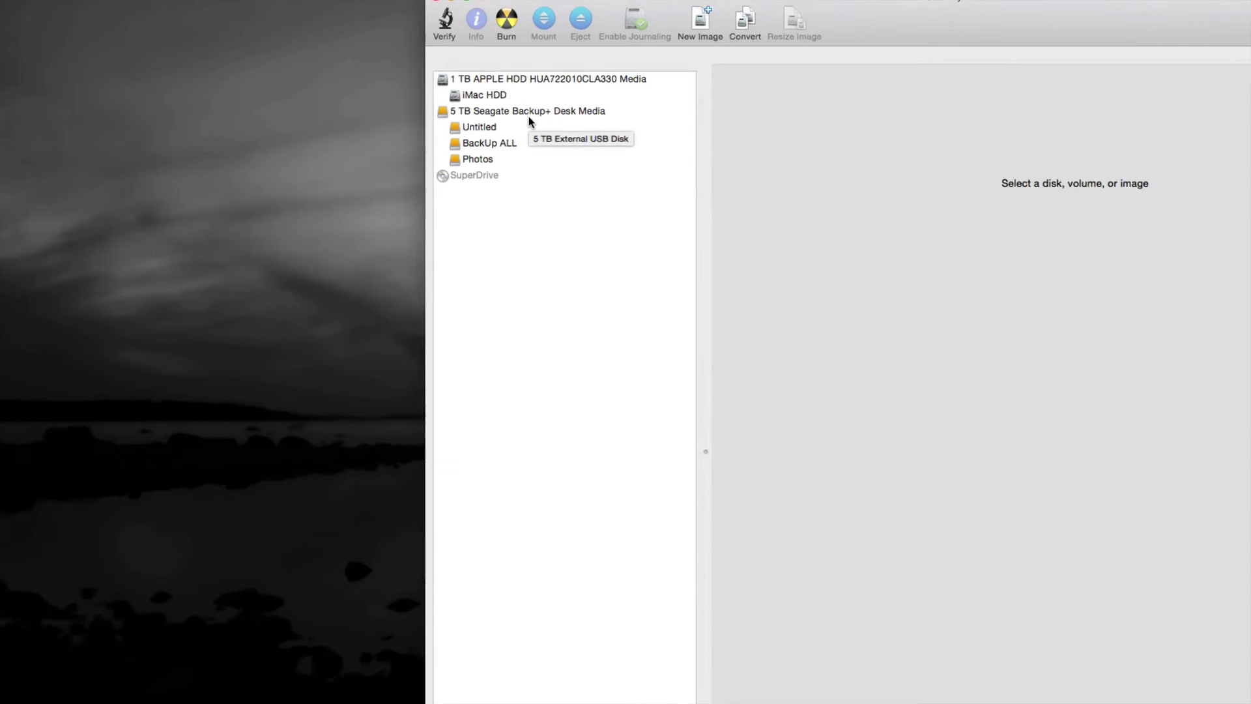
# Show the Erase options for the 5 TB Seagate drive with Mac OS Extended (Journaled) format.
pyautogui.click(532, 115)
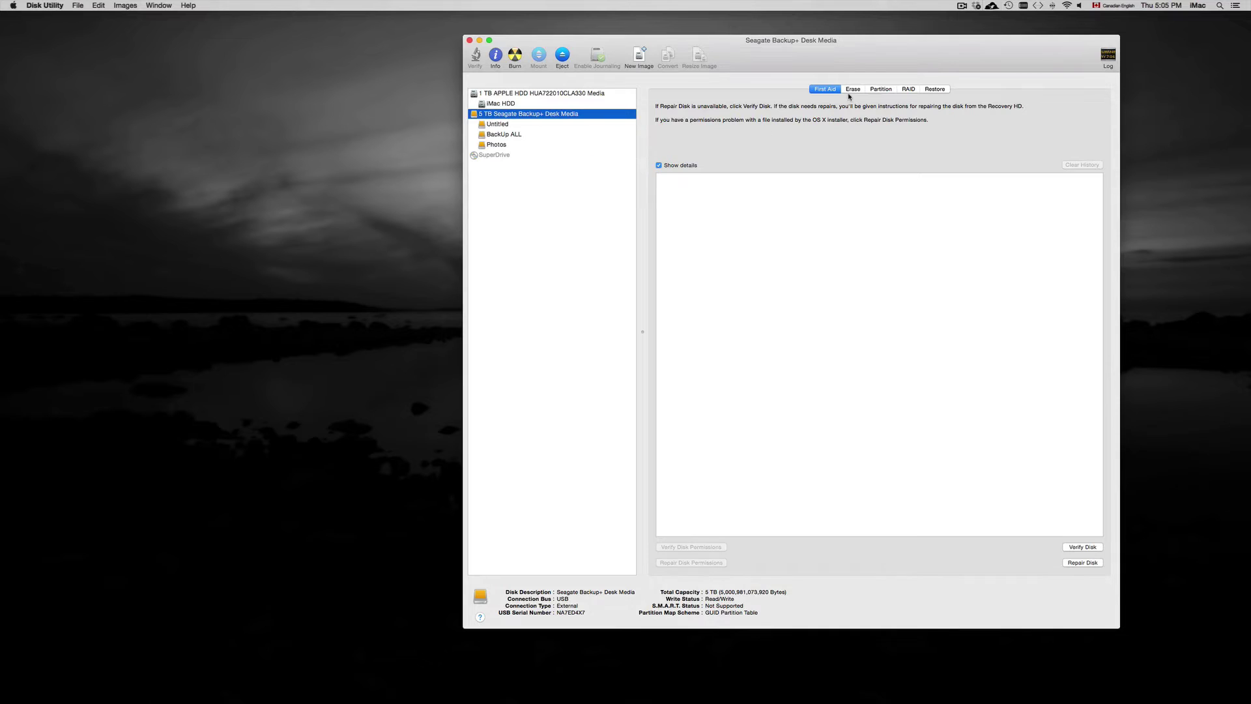
pyautogui.click(853, 89)
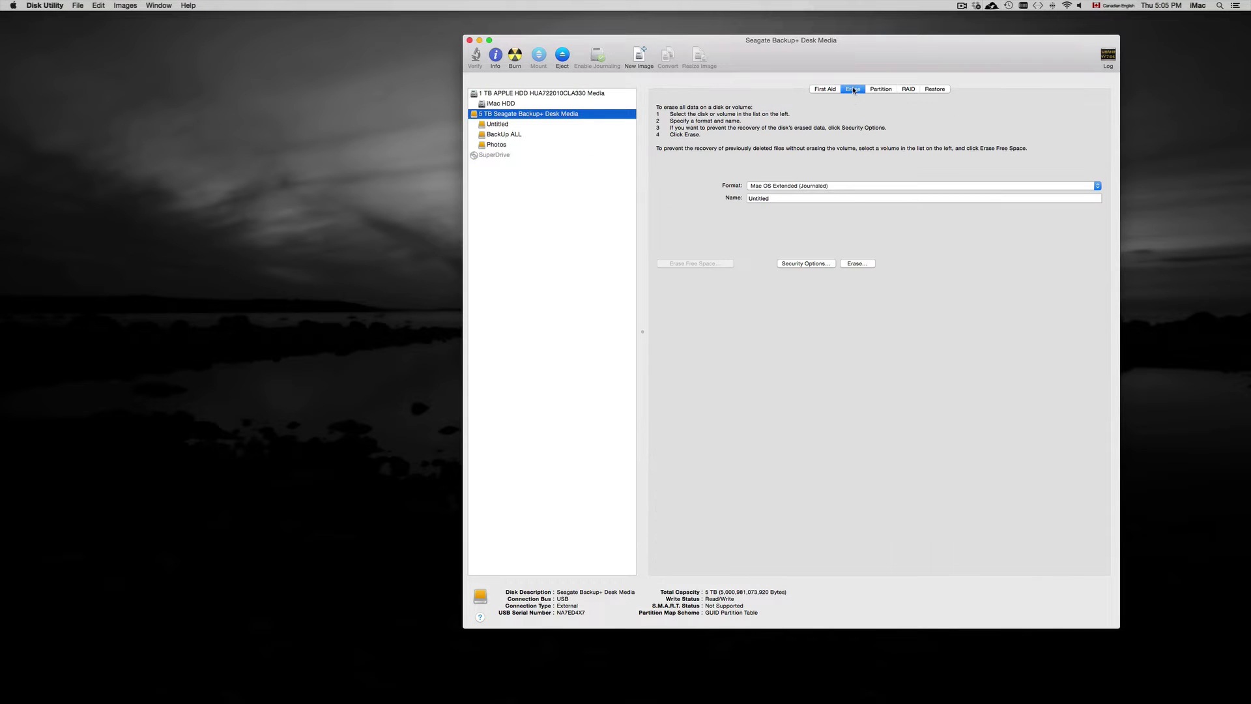
pyautogui.click(801, 187)
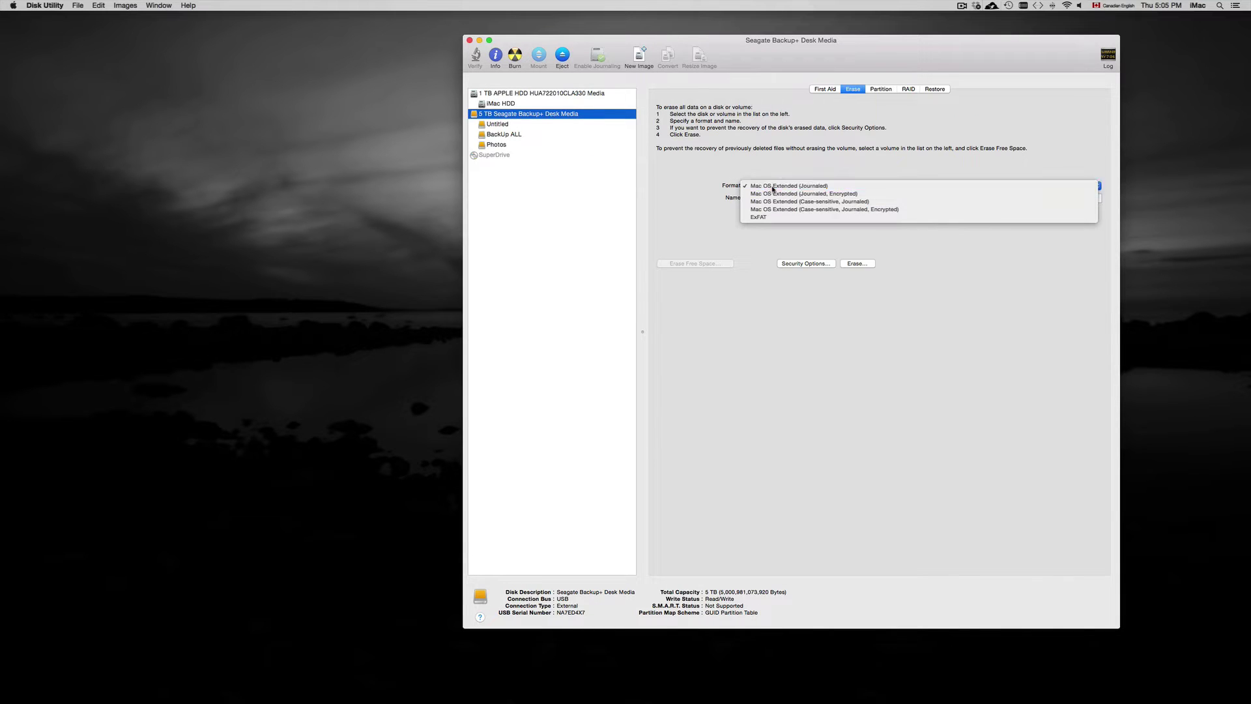
pyautogui.click(769, 187)
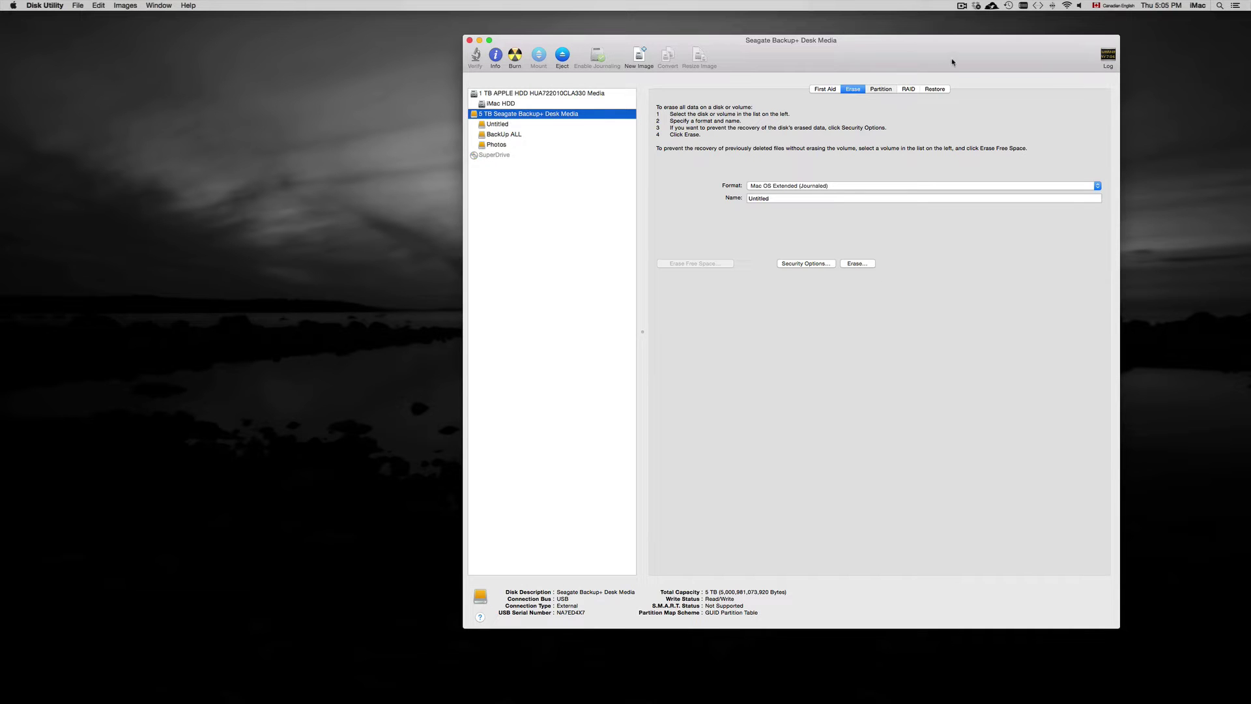
pyautogui.moveTo(952, 62); pyautogui.dragTo(906, 63)
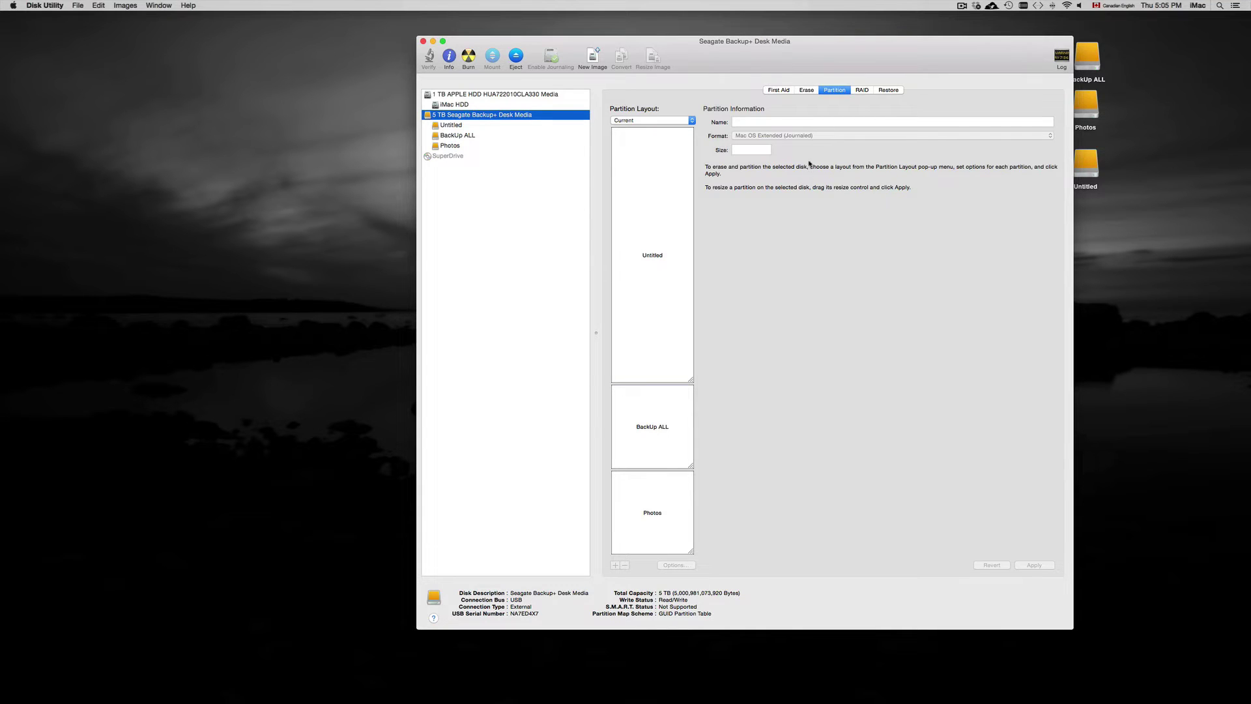
pyautogui.click(809, 92)
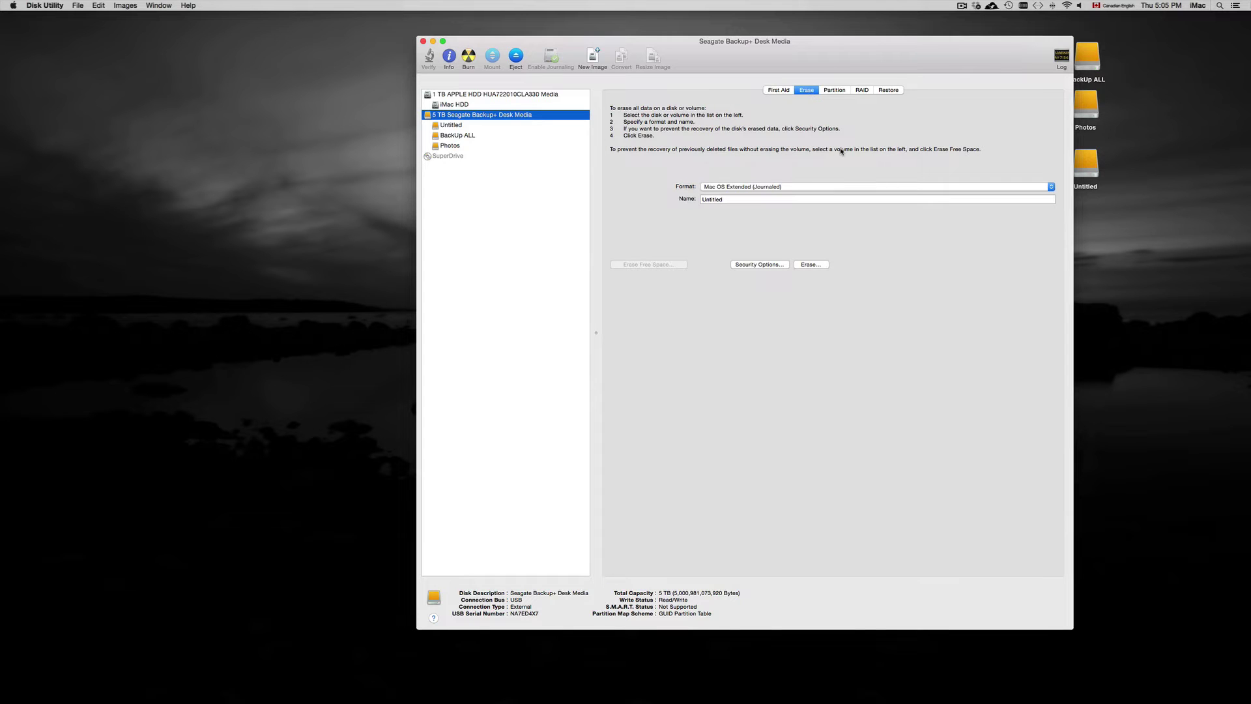
pyautogui.click(783, 188)
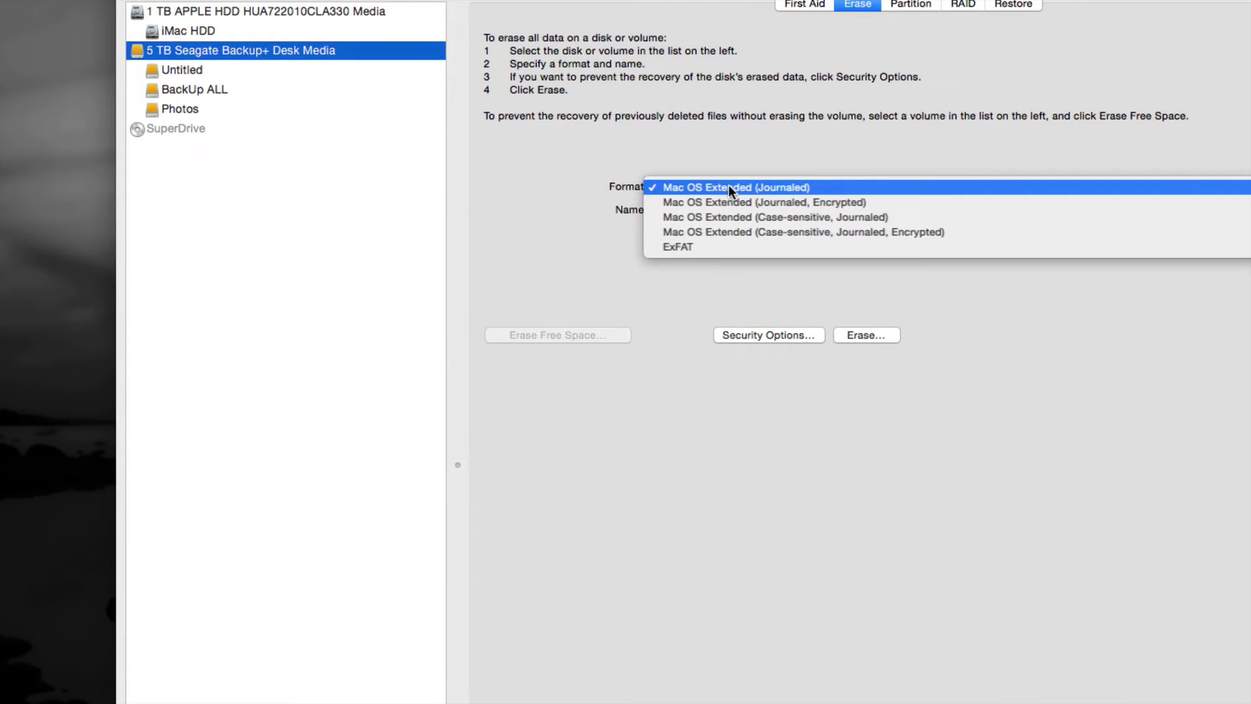
pyautogui.click(742, 187)
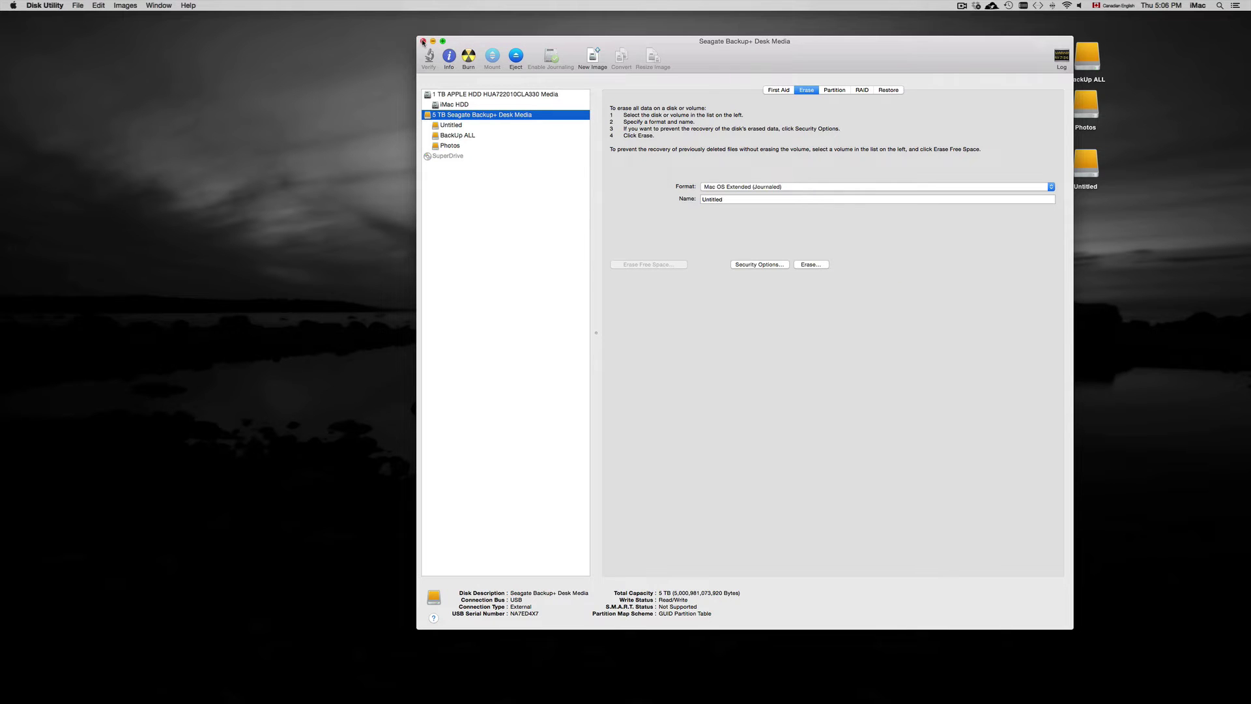
# Quit Disk Utility, leaving the Photos drive on the desktop deselected.
pyautogui.click(423, 41)
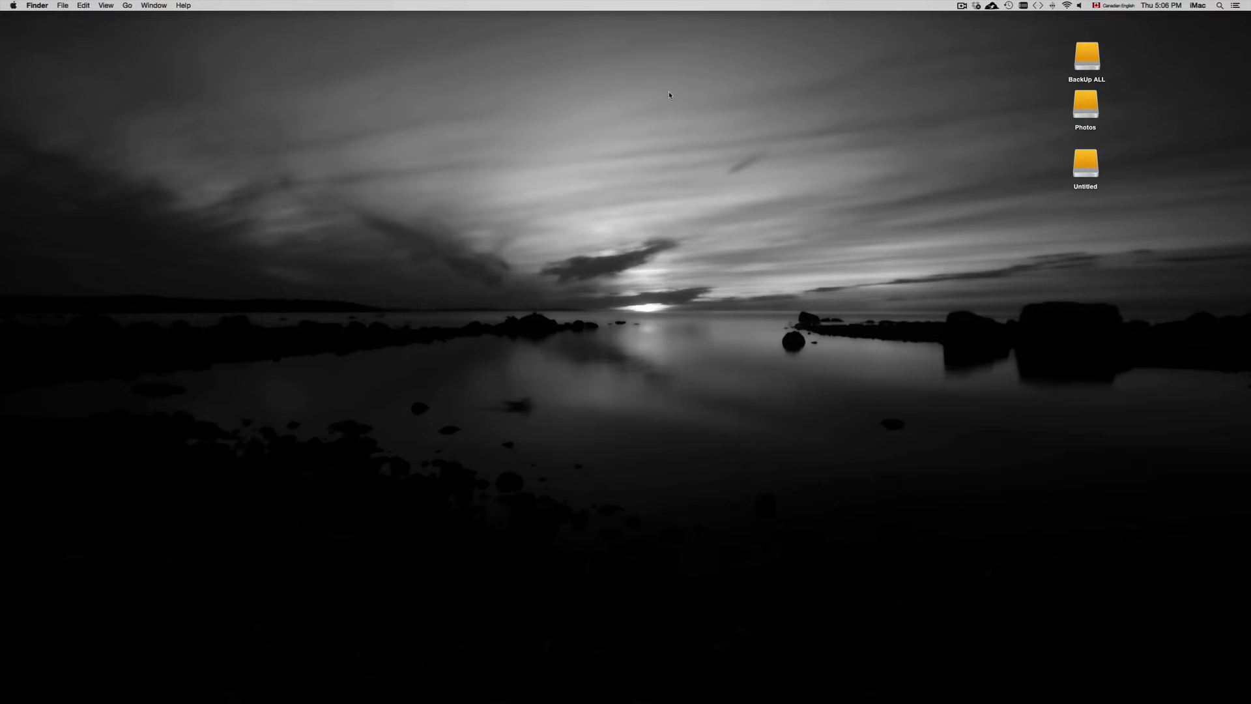
pyautogui.moveTo(1092, 137); pyautogui.dragTo(1092, 147)
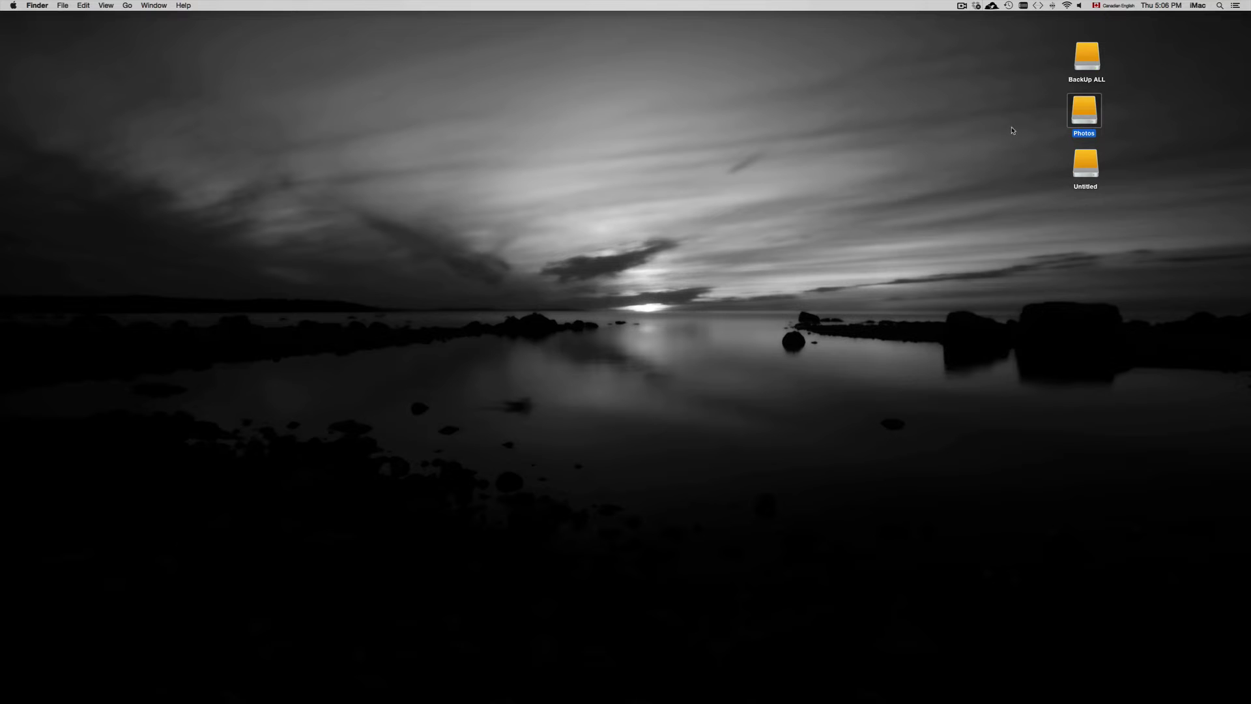
pyautogui.click(962, 128)
# Launch System Preferences from the Dock and open its Time Machine pane.
pyautogui.click(526, 690)
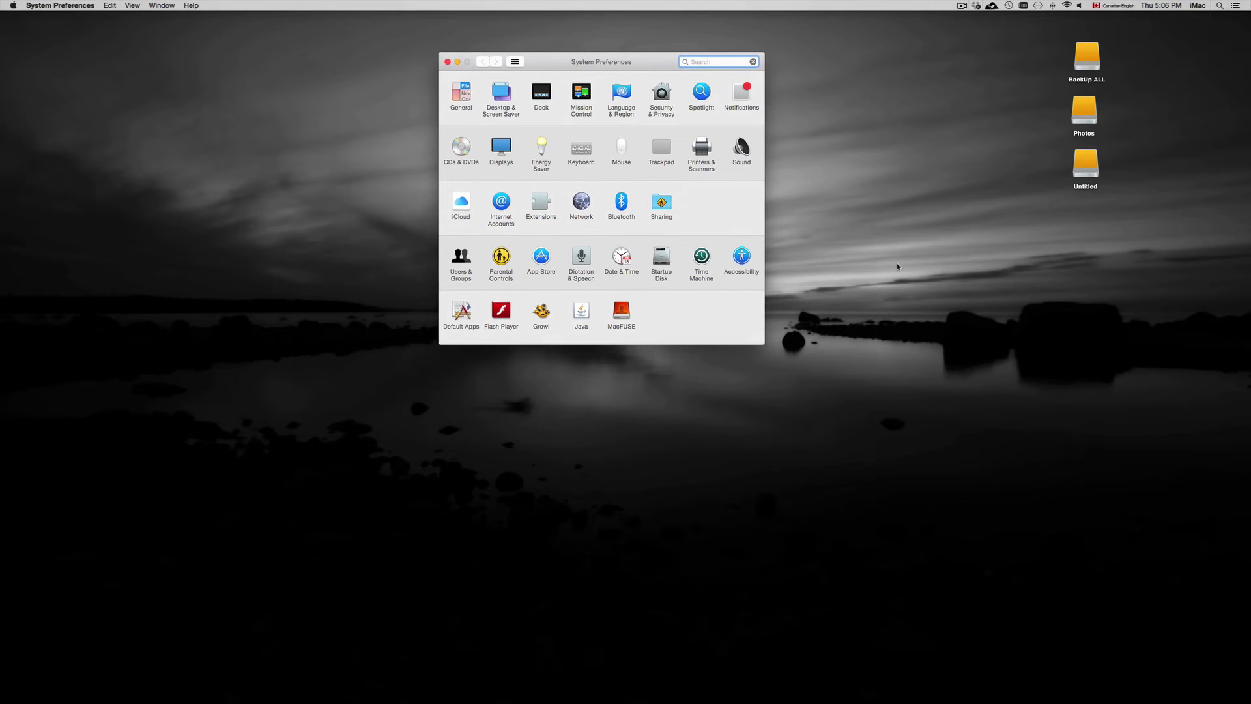
pyautogui.click(1218, 5)
pyautogui.write('disk')
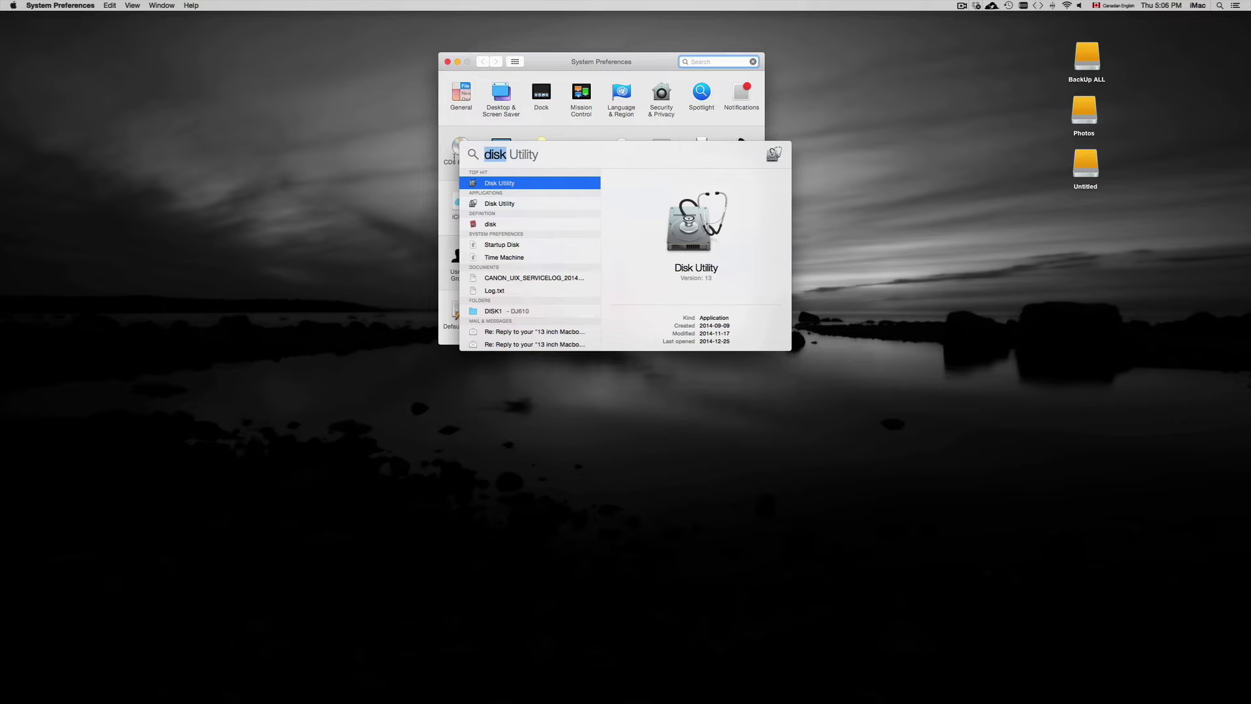
pyautogui.write('y')
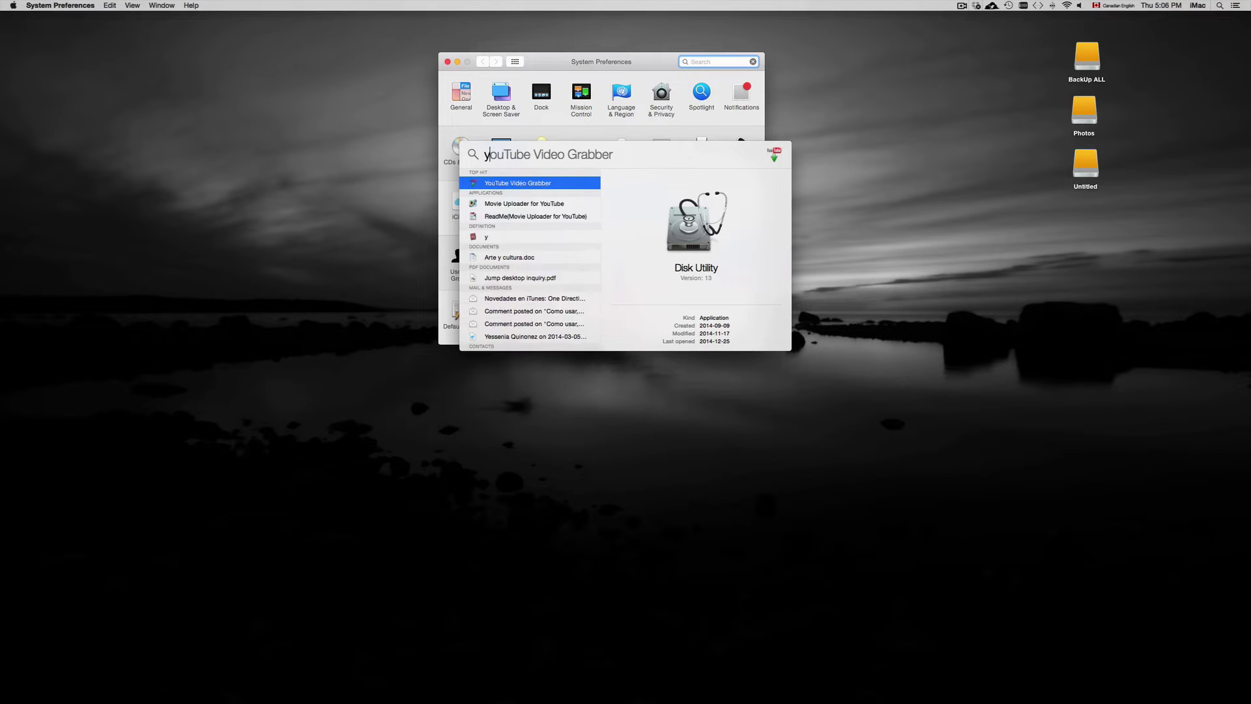
pyautogui.press('BackSpace')
pyautogui.write('sys')
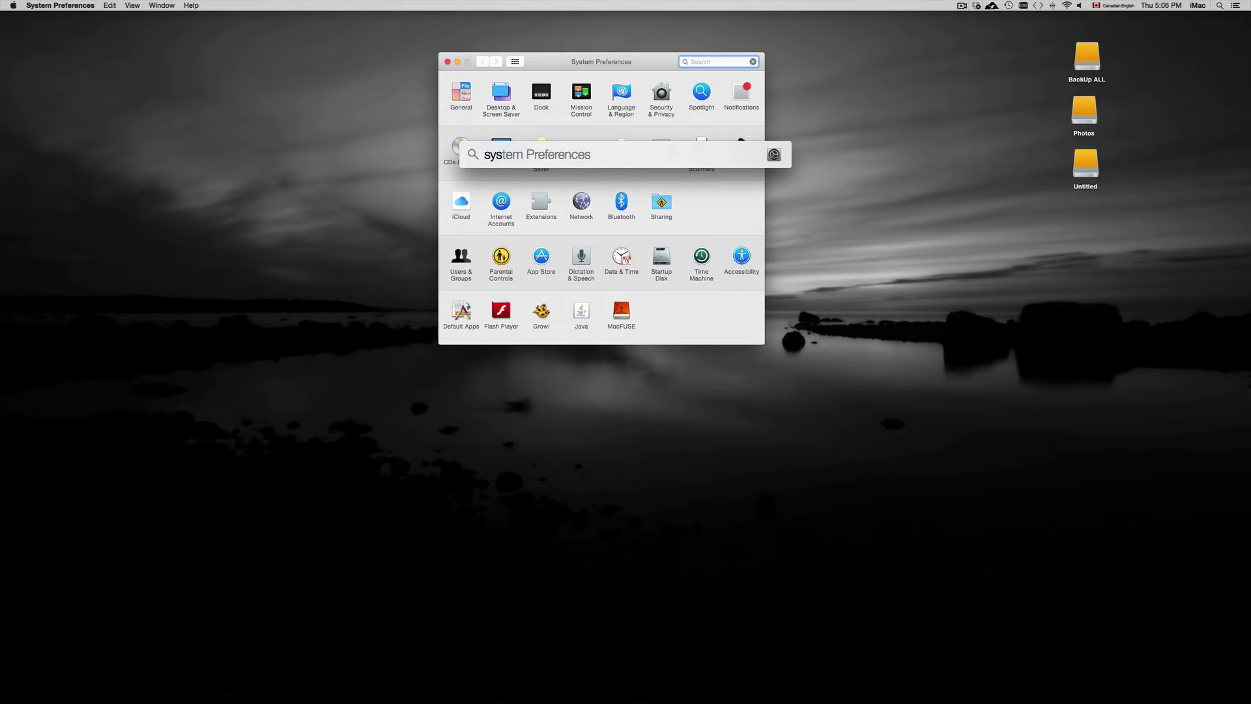
pyautogui.press('Escape')
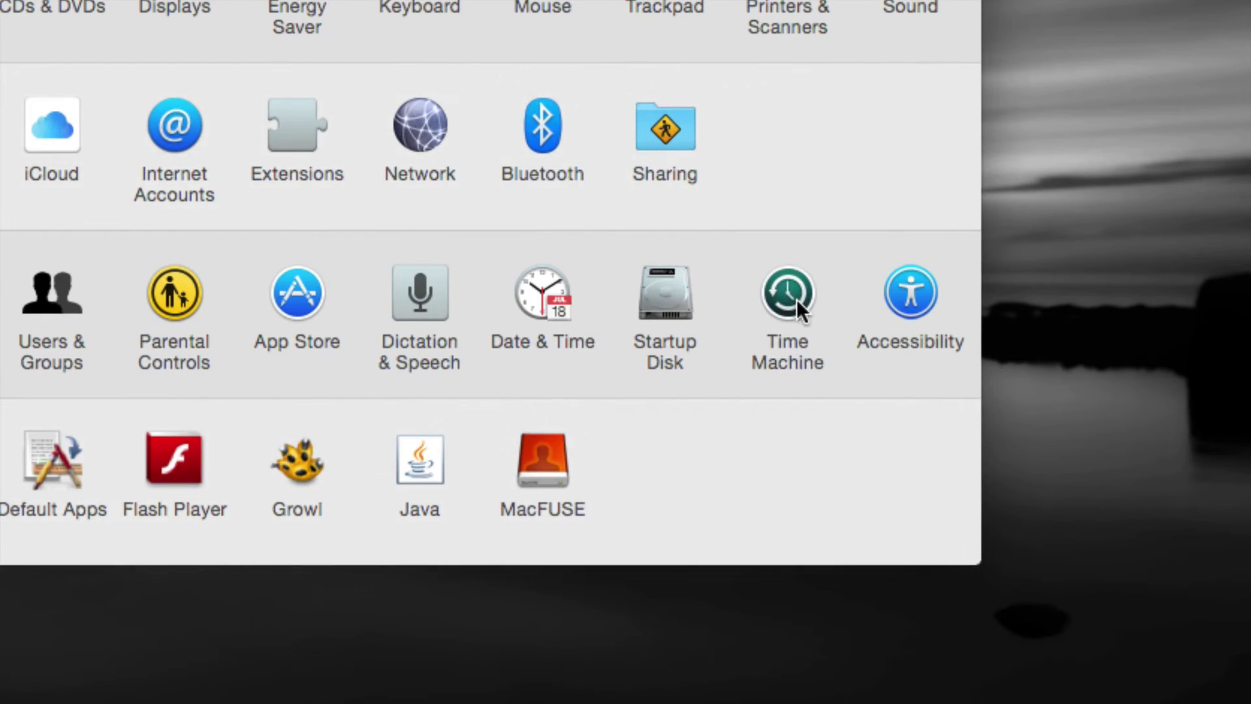
pyautogui.click(796, 298)
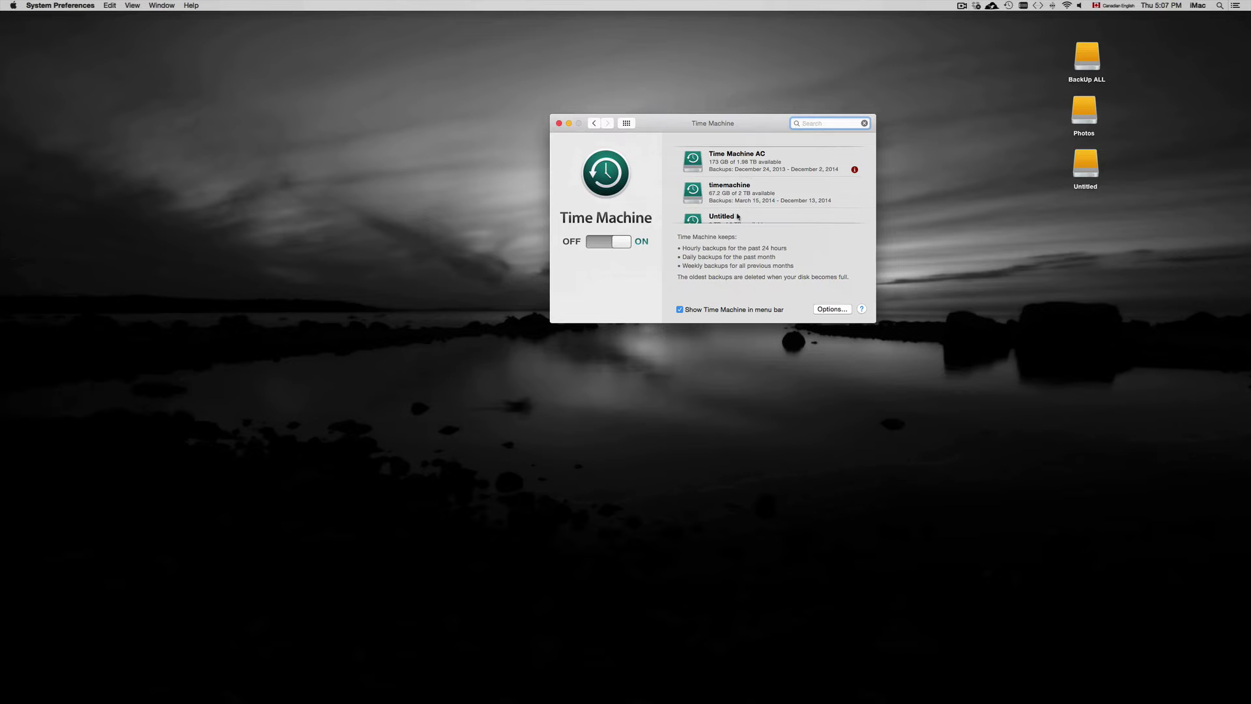
# Select the Untitled disk in Time Machine's backup disk chooser, then cancel without using it.
pyautogui.scroll(-3, 736, 217)
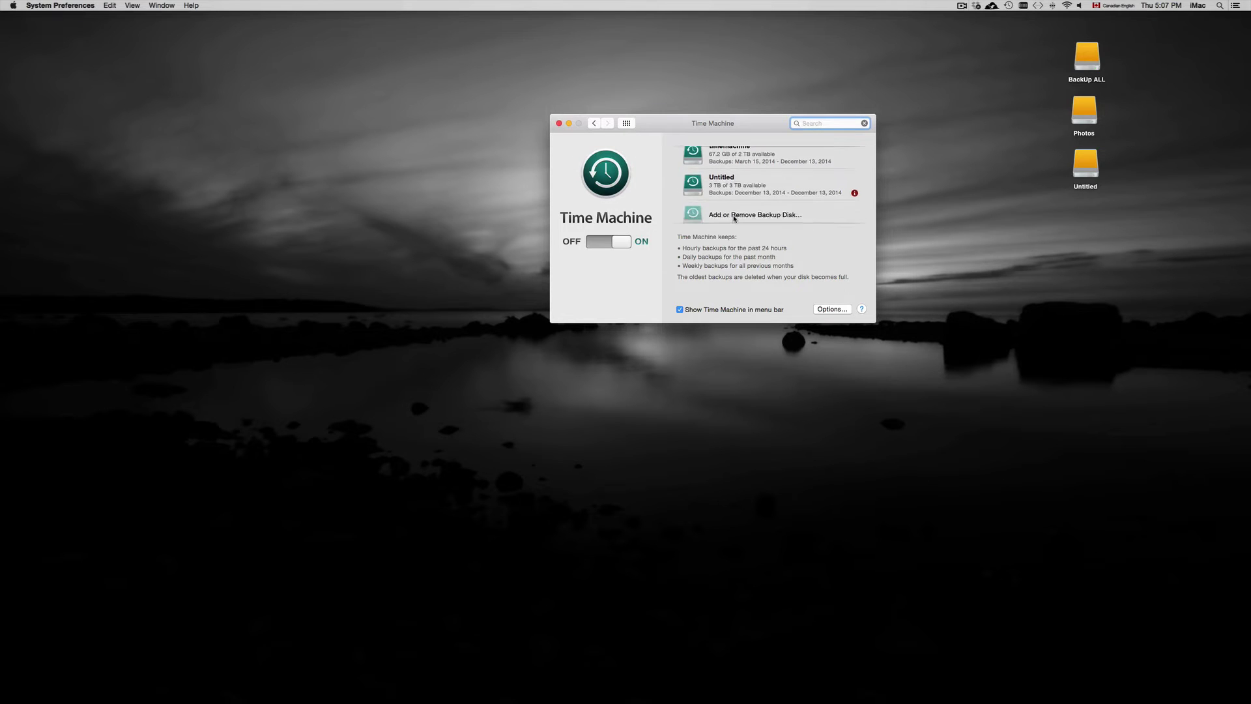
pyautogui.scroll(-1, 735, 218)
pyautogui.scroll(3, 734, 219)
pyautogui.scroll(-3, 735, 218)
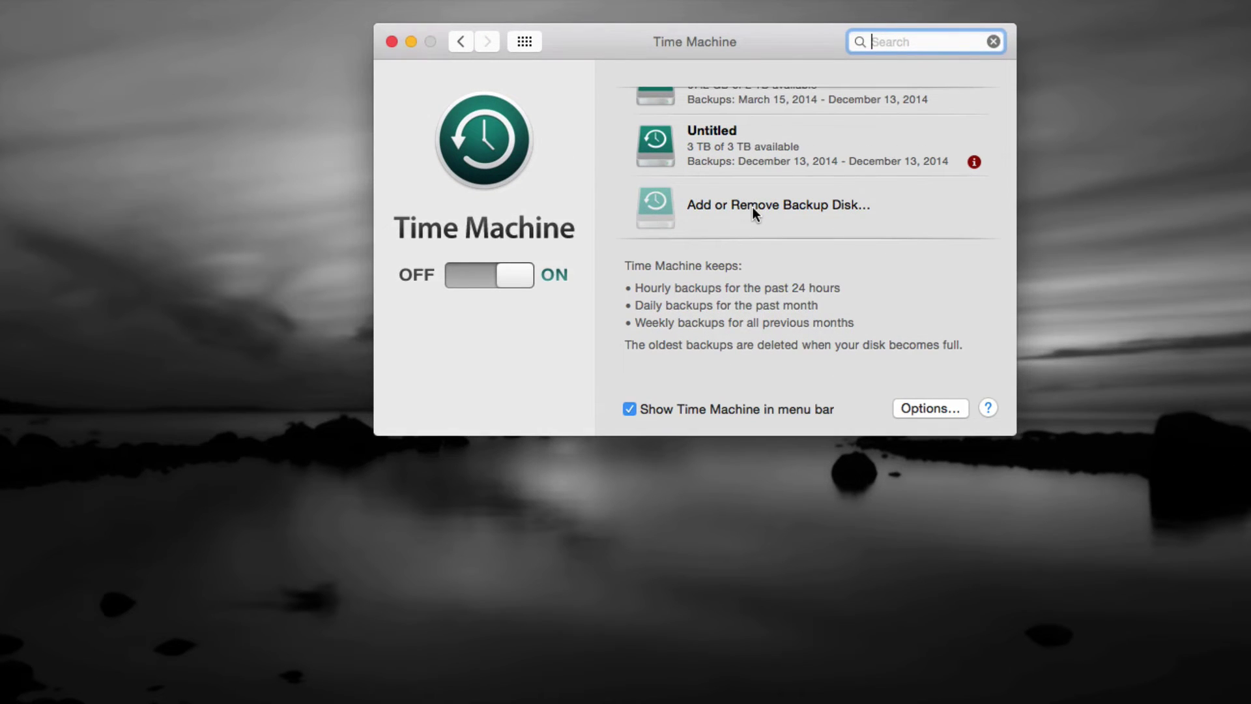
pyautogui.click(752, 206)
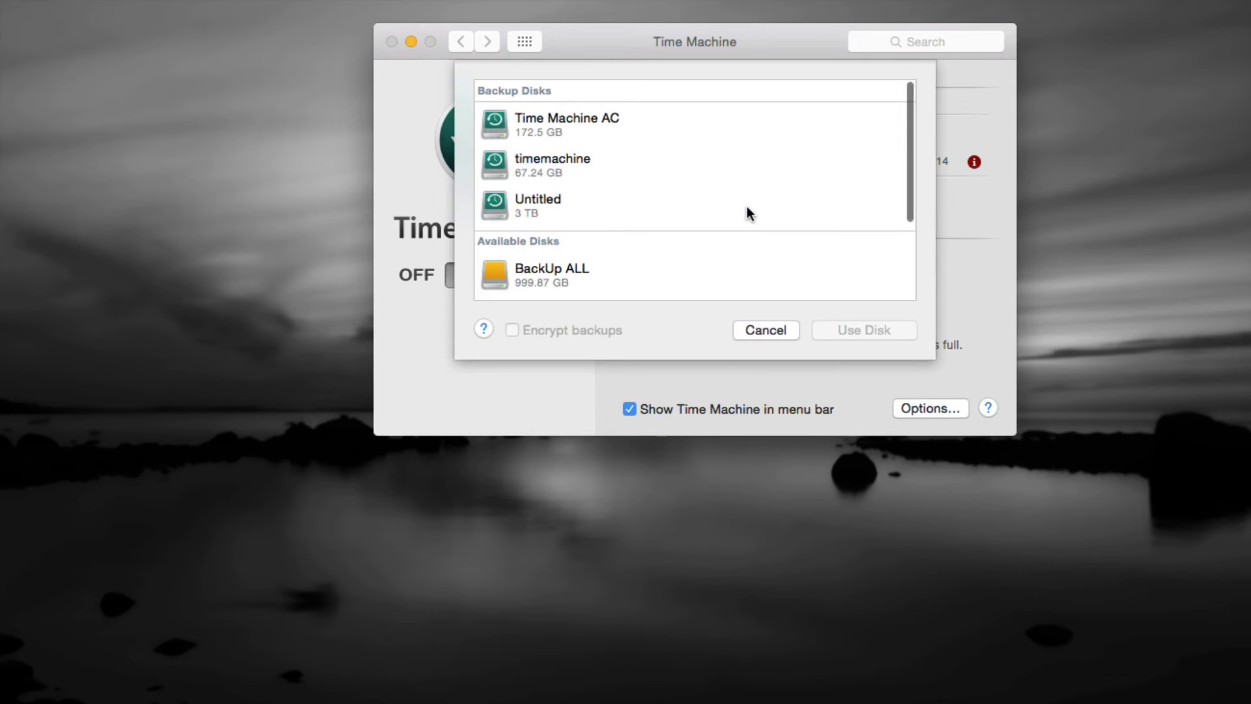
pyautogui.scroll(-5, 627, 232)
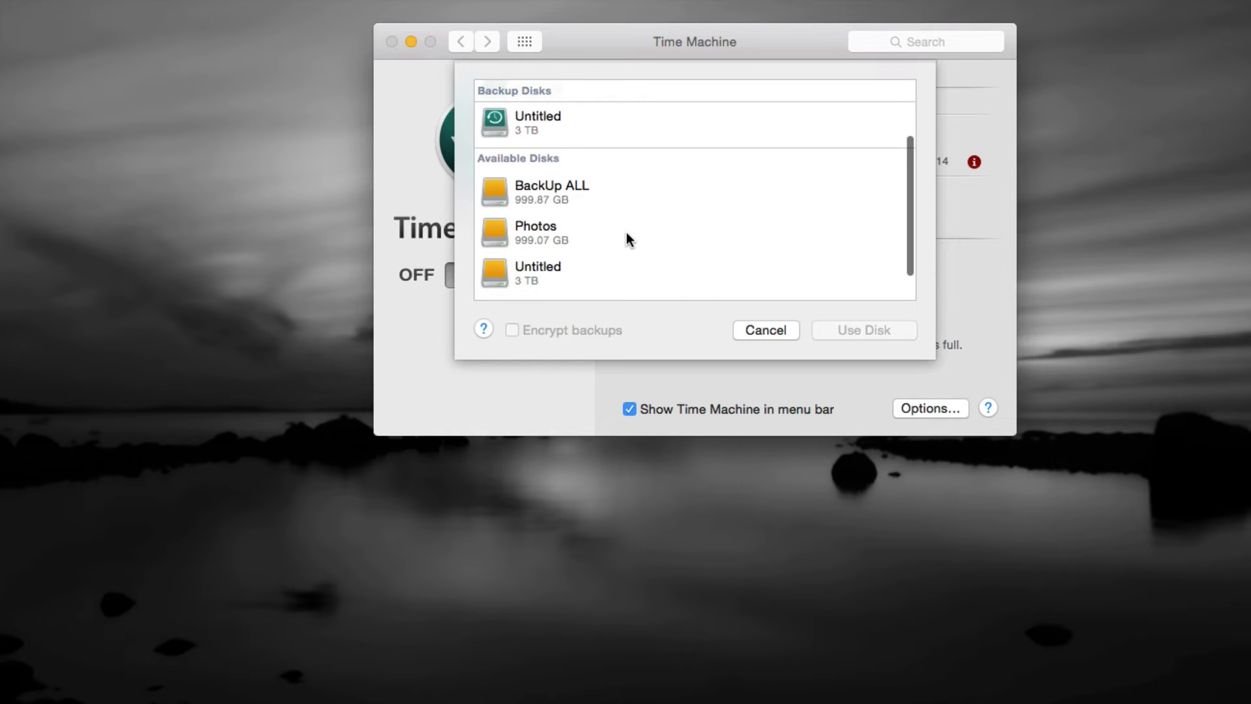
pyautogui.scroll(-2, 627, 232)
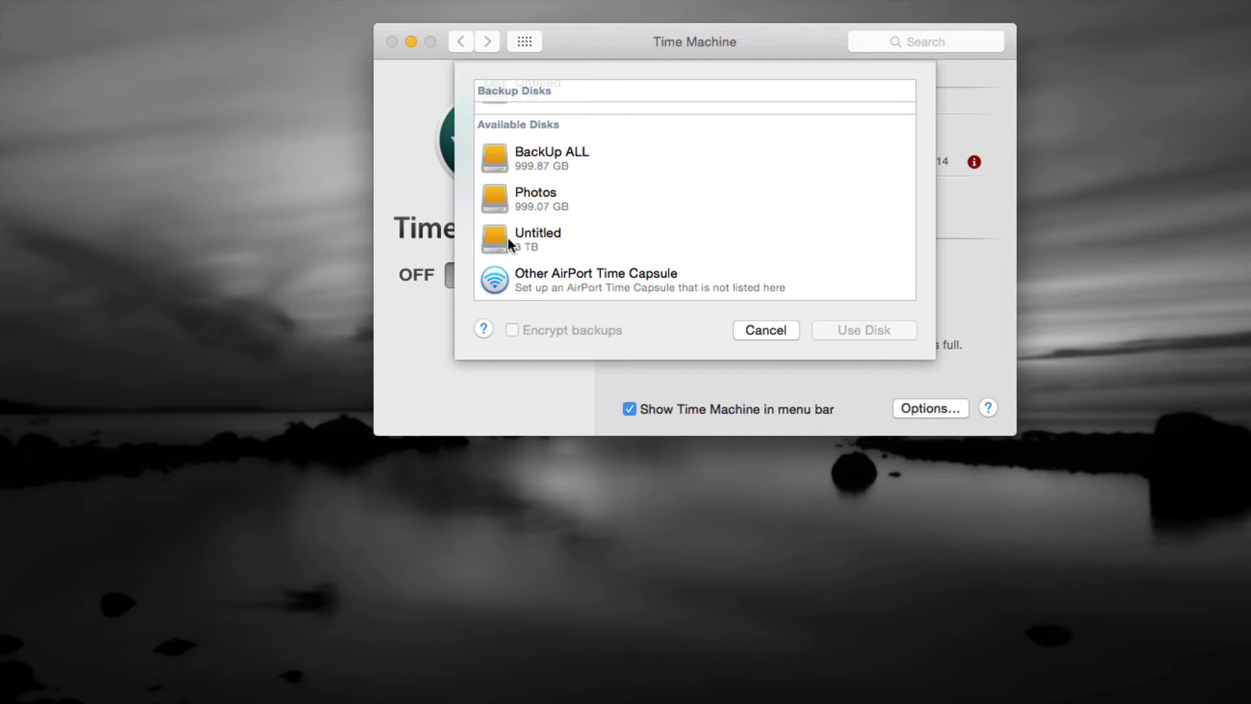
pyautogui.click(530, 243)
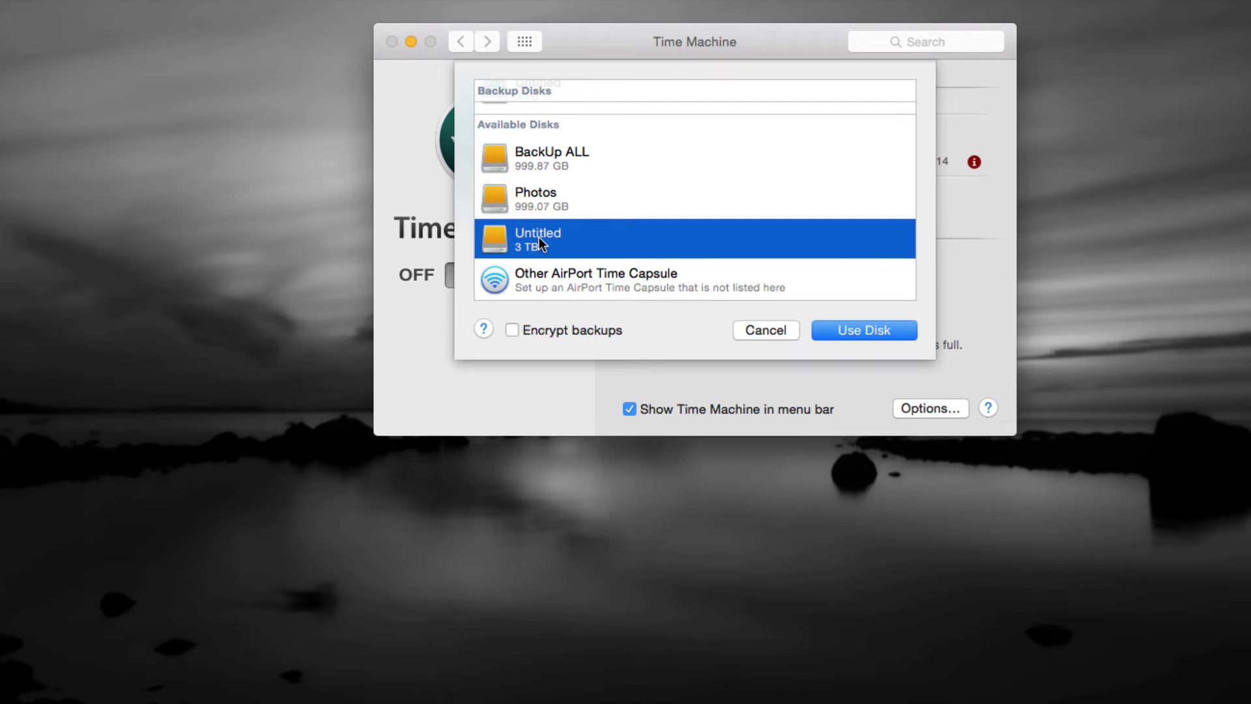
pyautogui.click(759, 332)
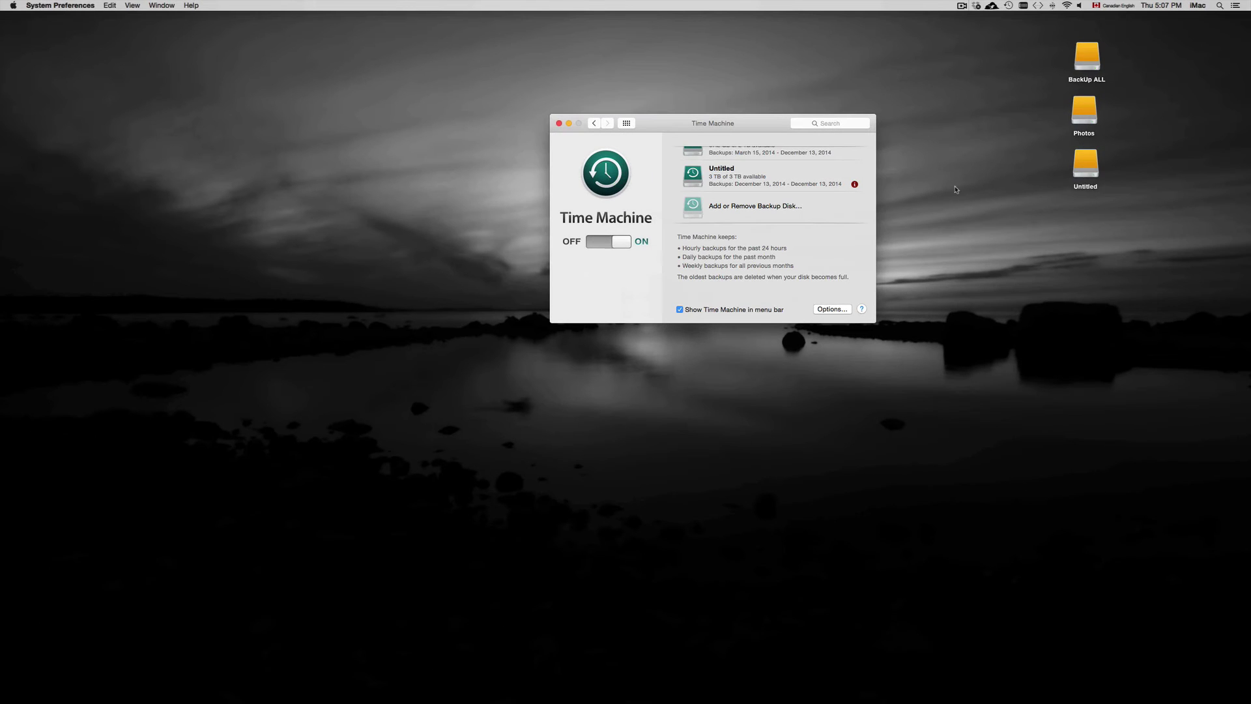
# Rename the Untitled drive on the desktop to 'TimeMachineiMac'.
pyautogui.moveTo(1092, 189); pyautogui.dragTo(1054, 240)
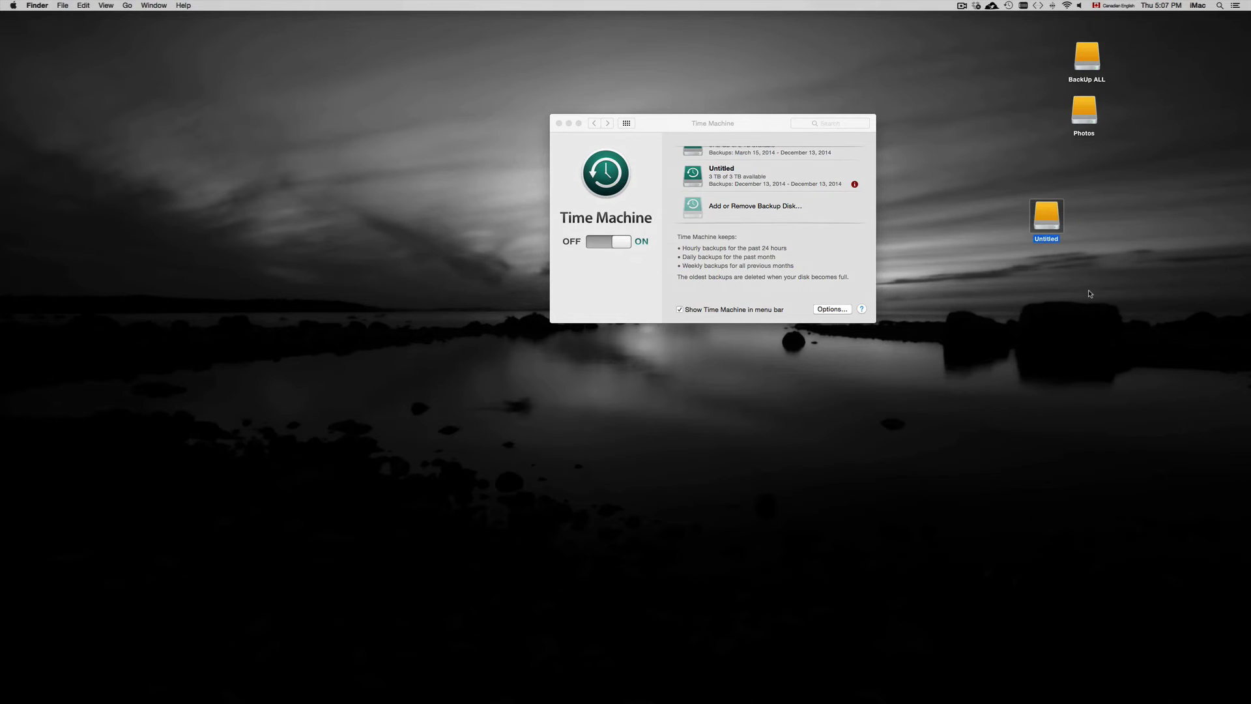
pyautogui.click(1051, 223)
pyautogui.press('Return')
pyautogui.press('BackSpace')
pyautogui.write('TimeMachon')
pyautogui.press('BackSpace')
pyautogui.press('BackSpace')
pyautogui.write('ineiMac')
pyautogui.click(1135, 222)
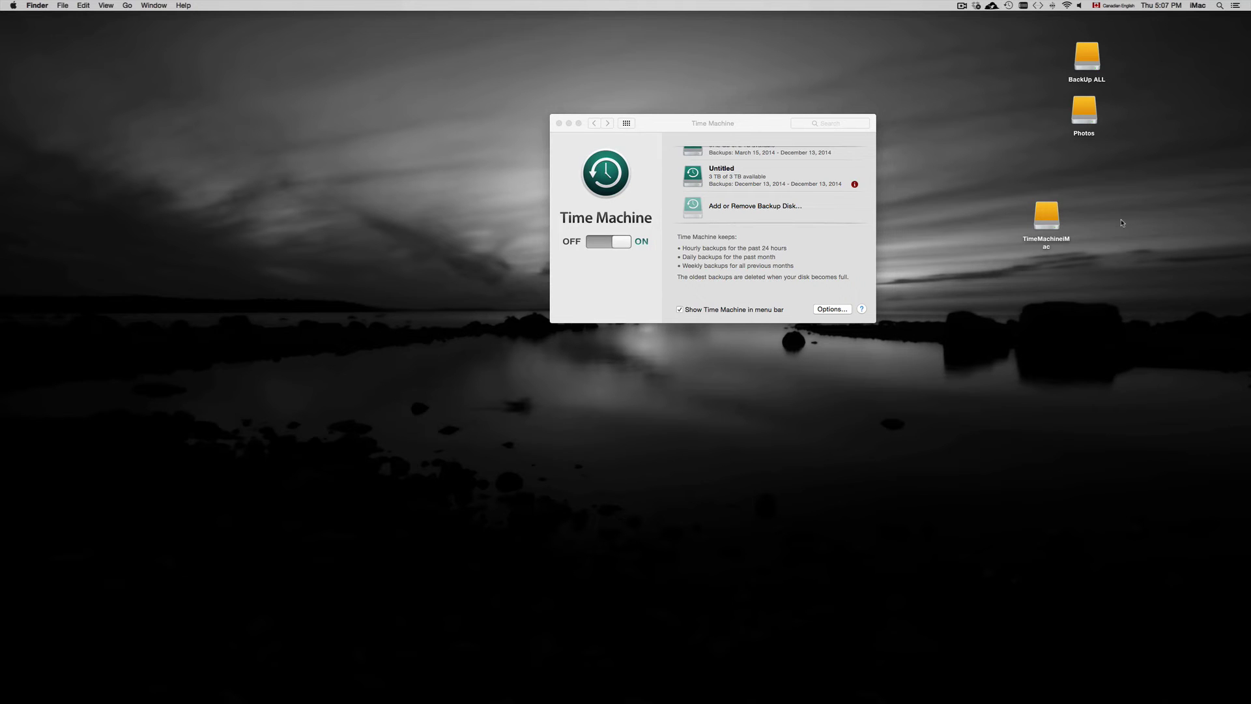
pyautogui.click(1063, 213)
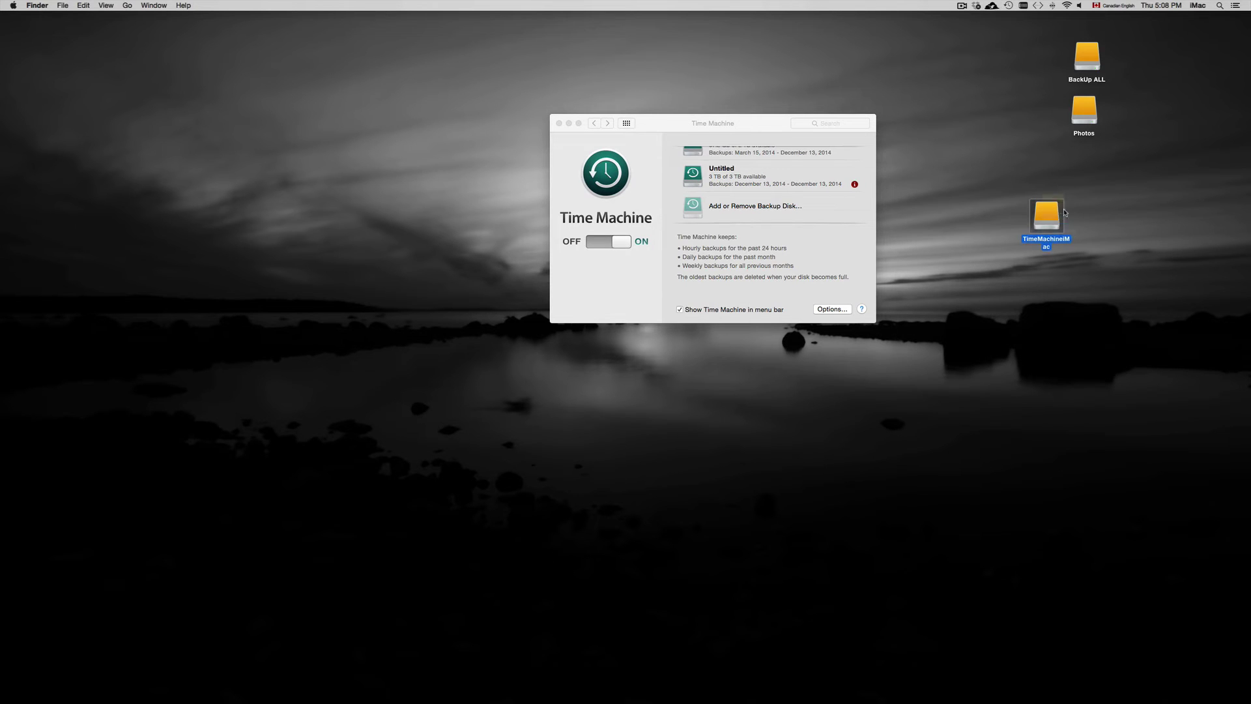
pyautogui.click(1094, 212)
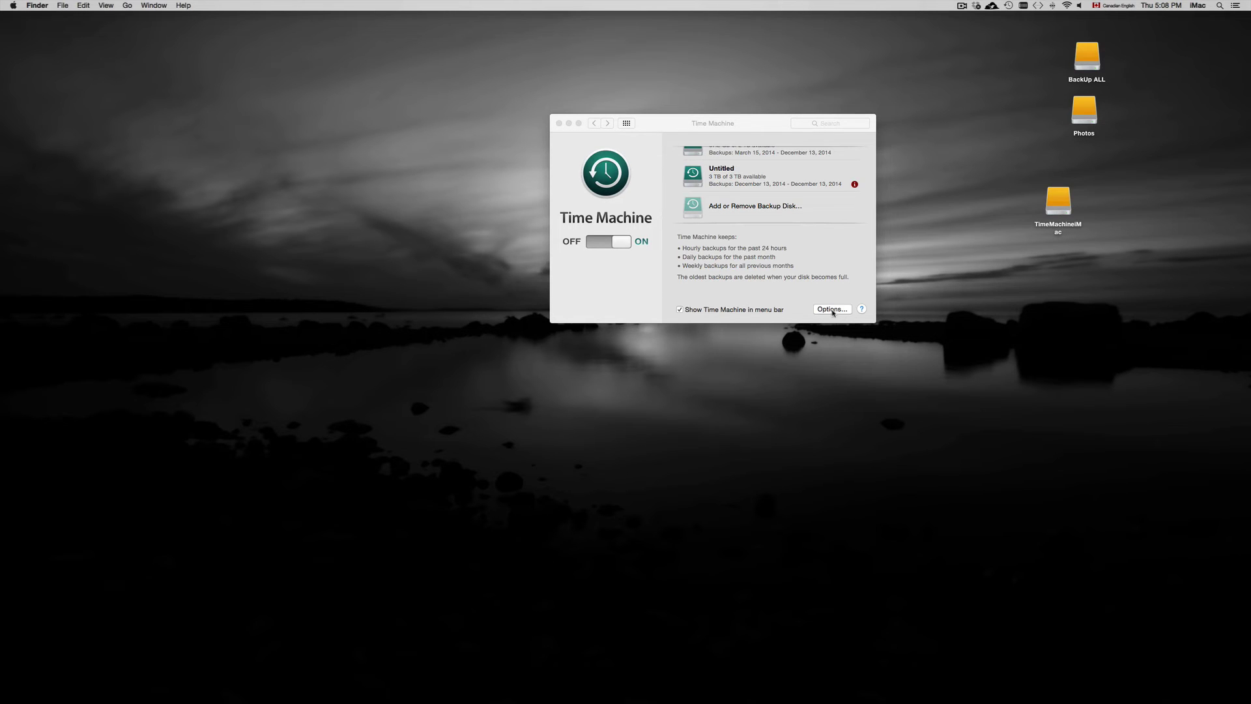
# Make TimeMachineiMac the Time Machine backup disk, then close System Preferences.
pyautogui.click(757, 207)
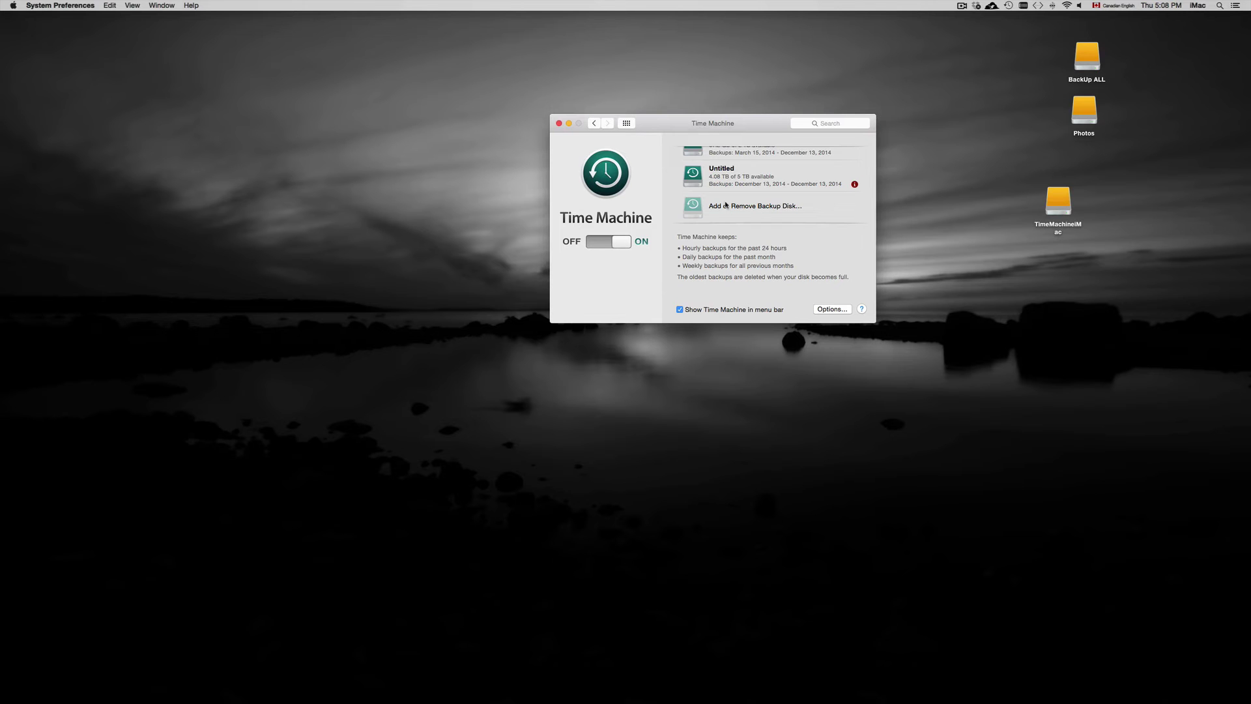
pyautogui.click(726, 205)
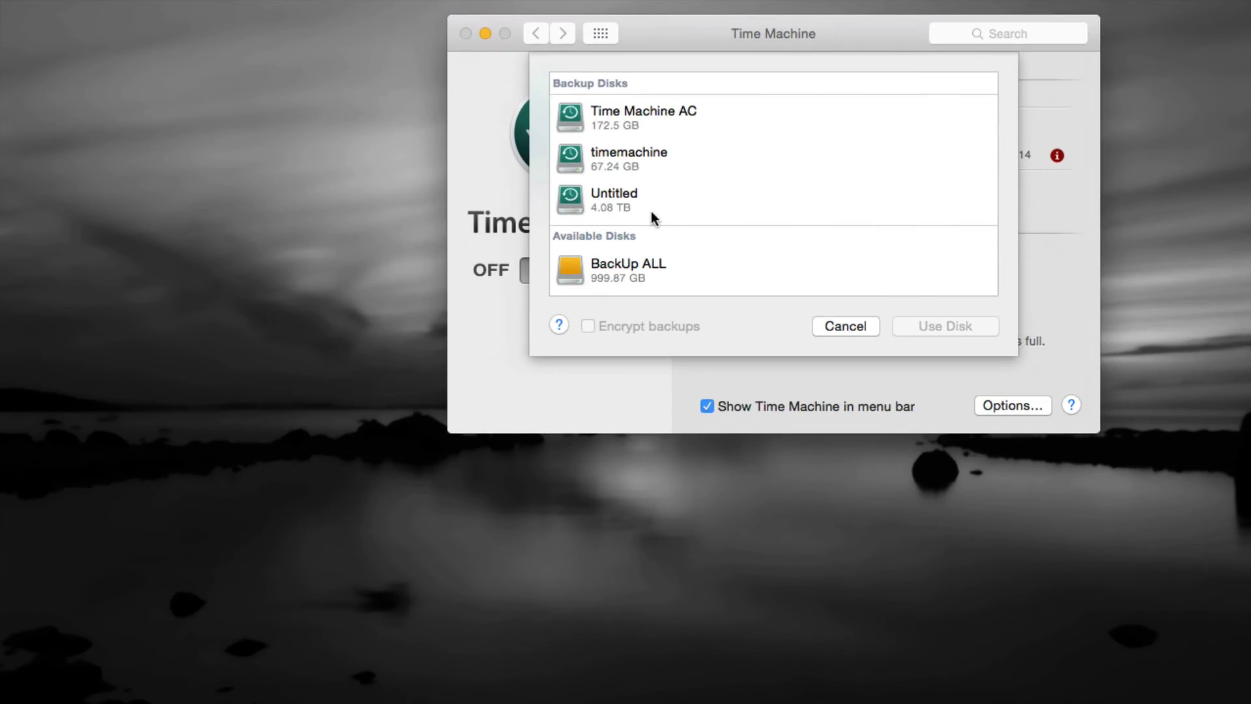
pyautogui.scroll(-5, 771, 225)
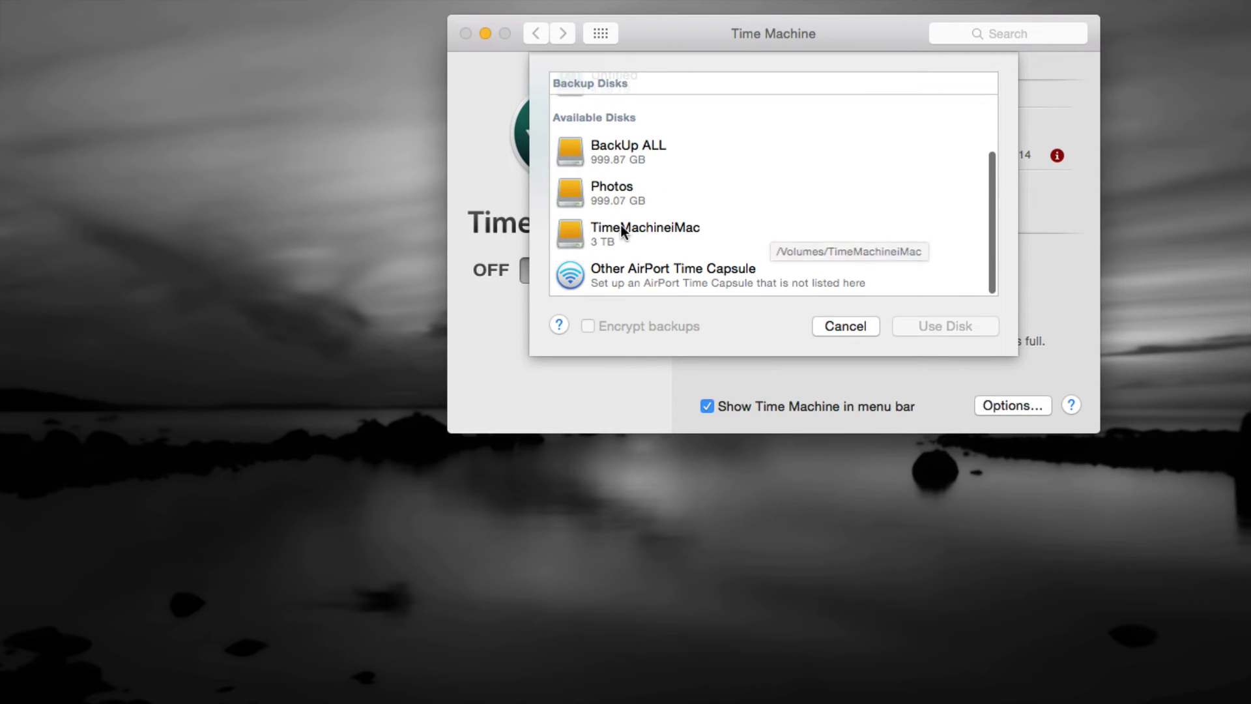
pyautogui.click(622, 231)
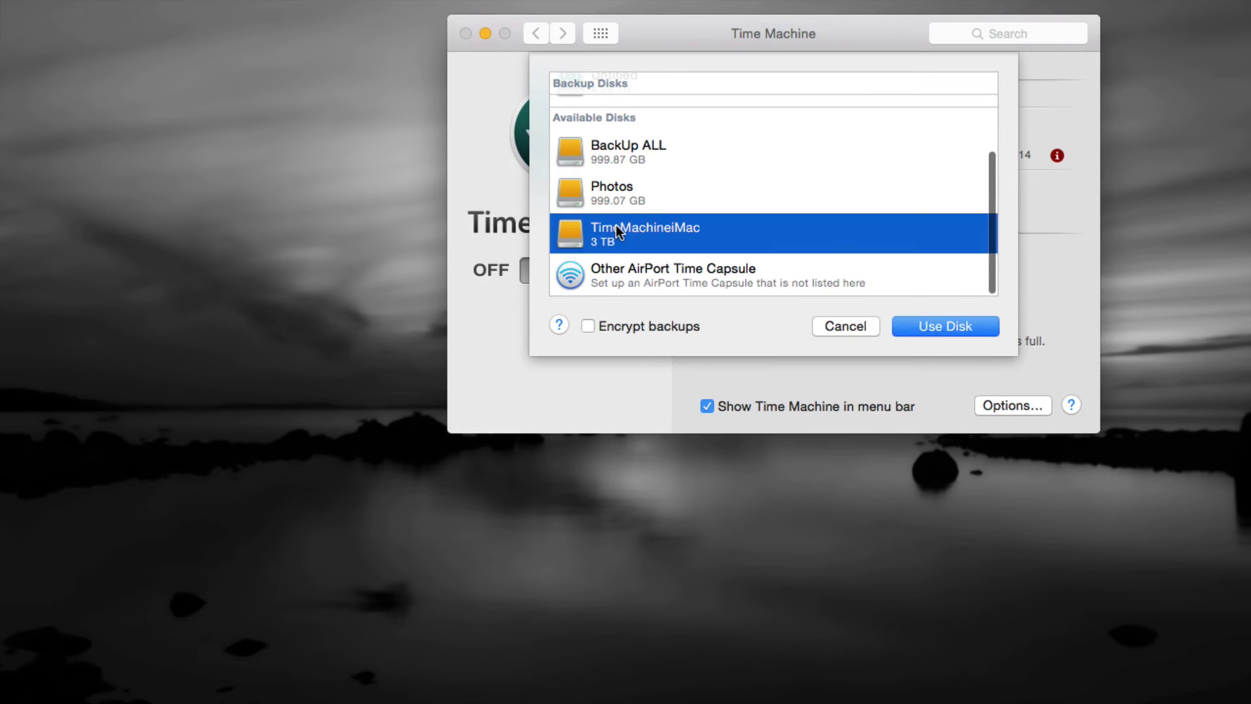
pyautogui.click(933, 327)
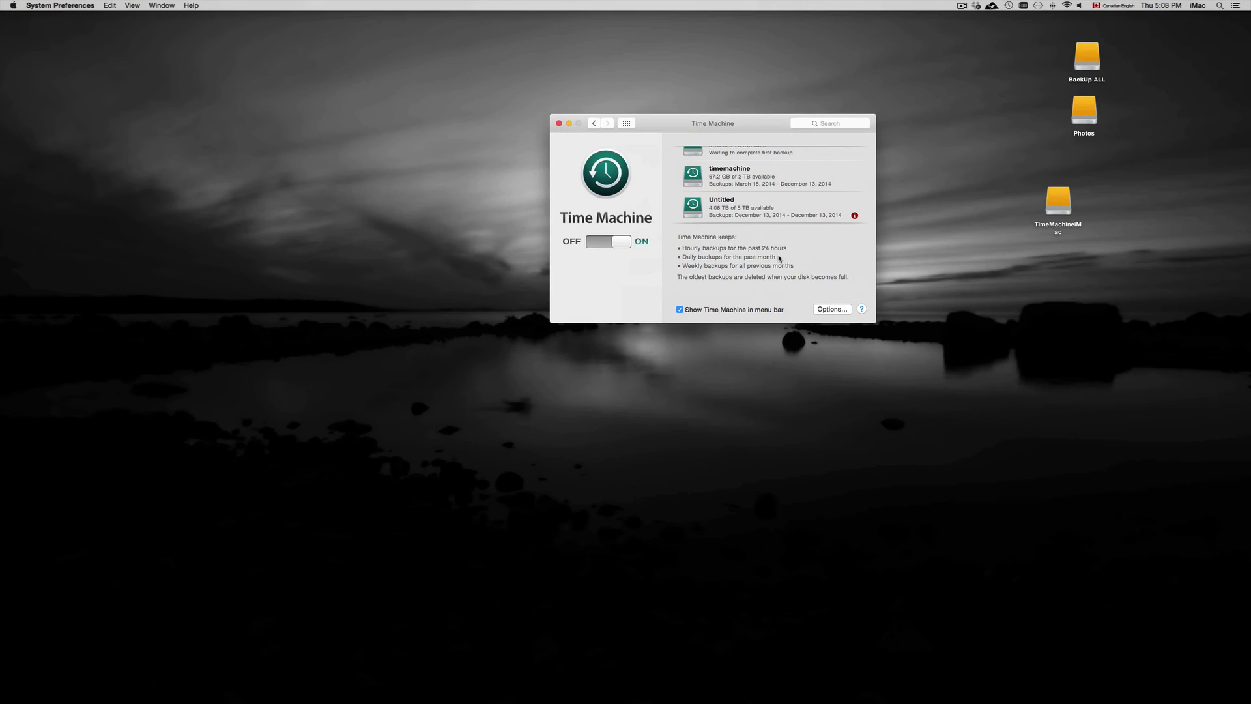
pyautogui.scroll(-2, 750, 213)
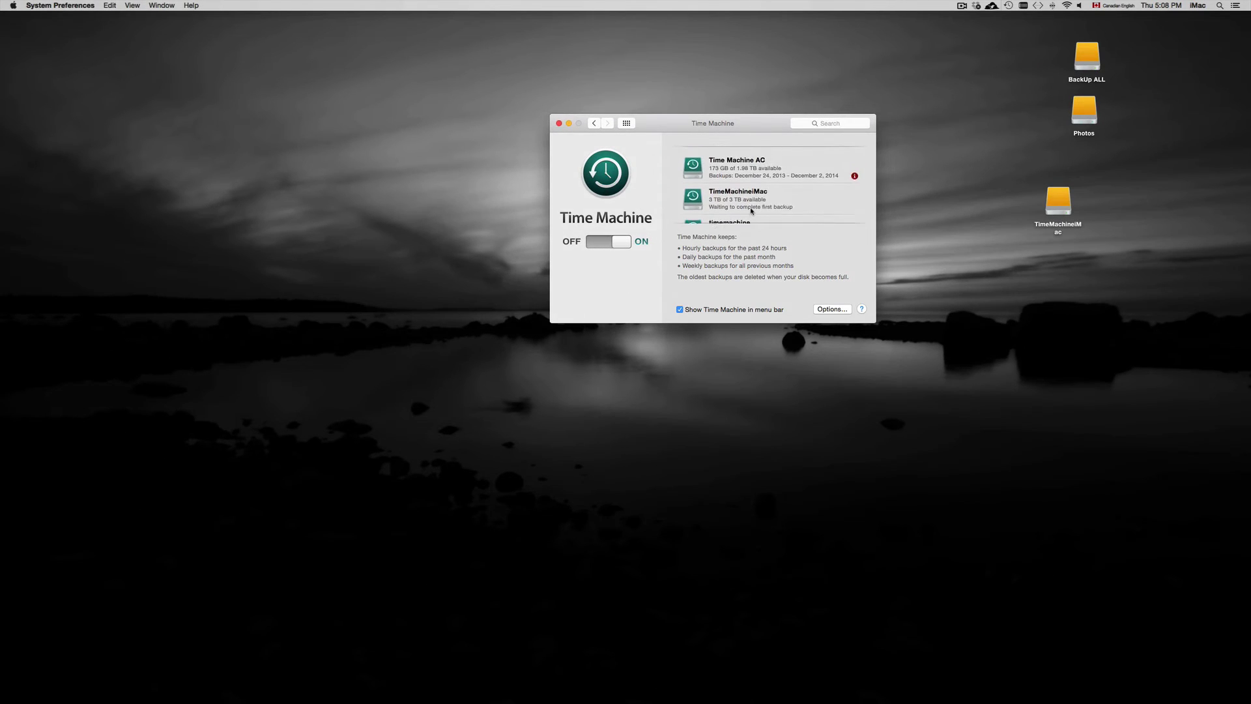
pyautogui.scroll(3, 751, 212)
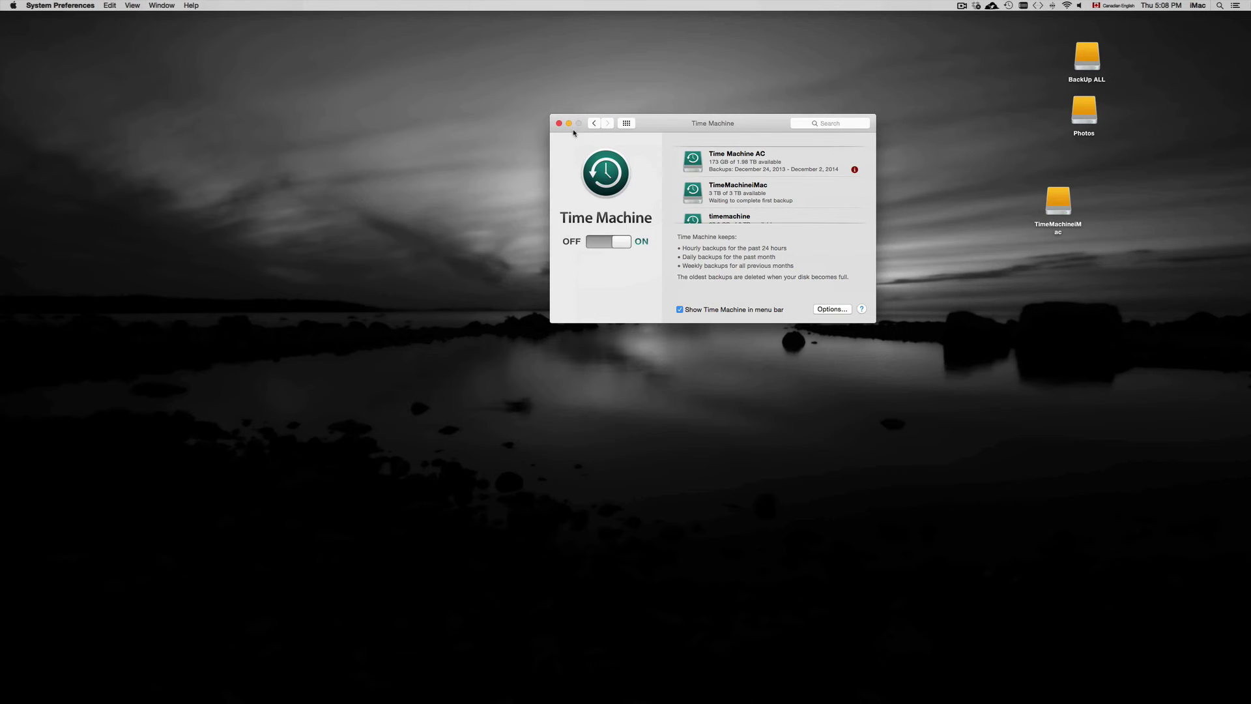
pyautogui.click(558, 123)
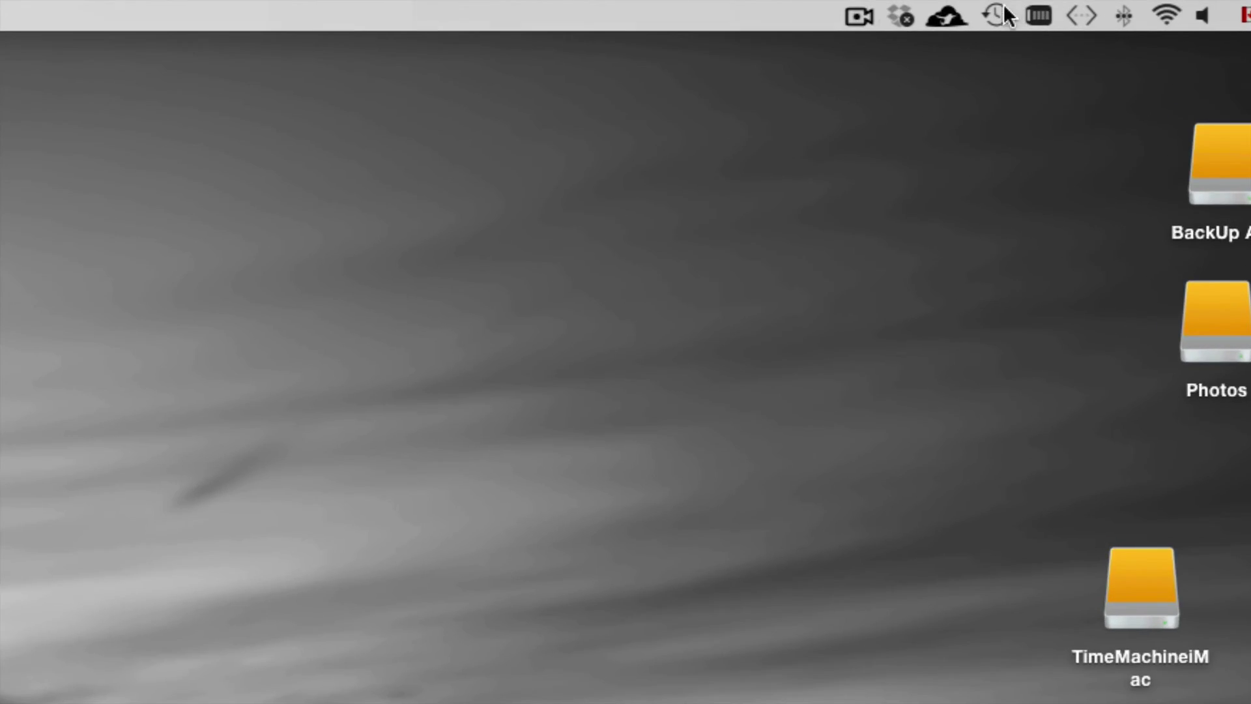
# Choose Skip This Backup from the Time Machine menu-bar menu.
pyautogui.click(1009, 6)
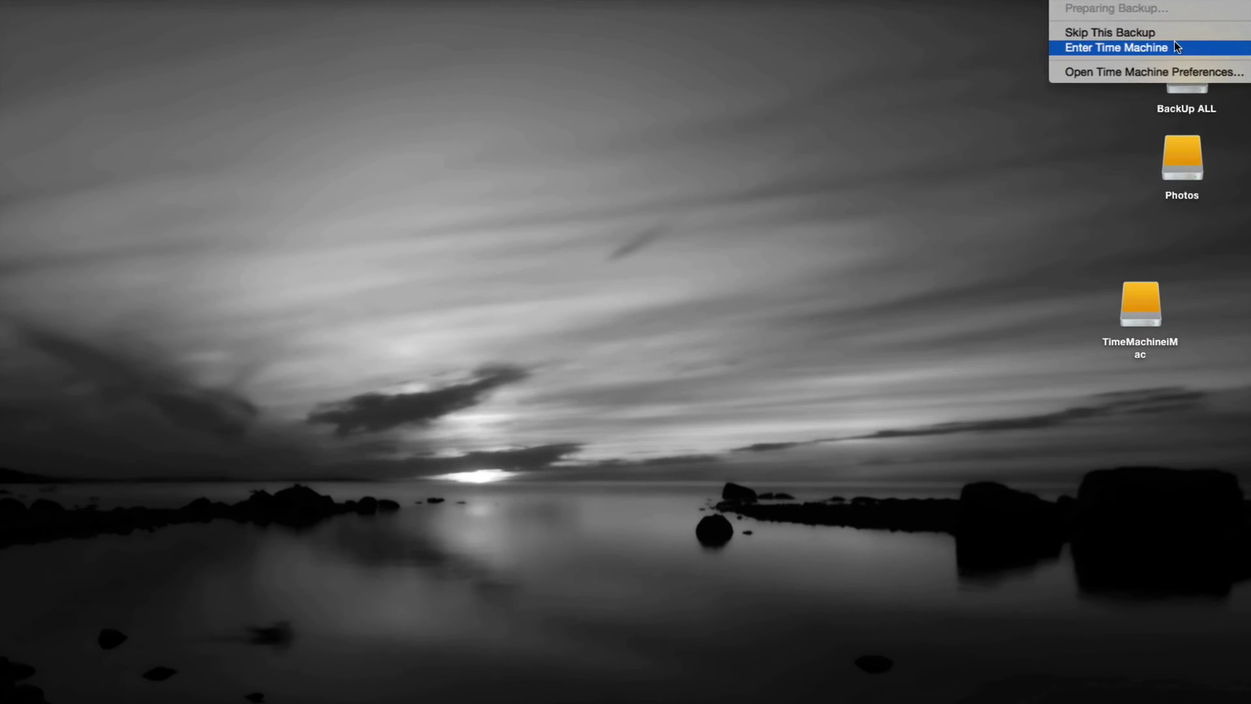
pyautogui.click(1134, 34)
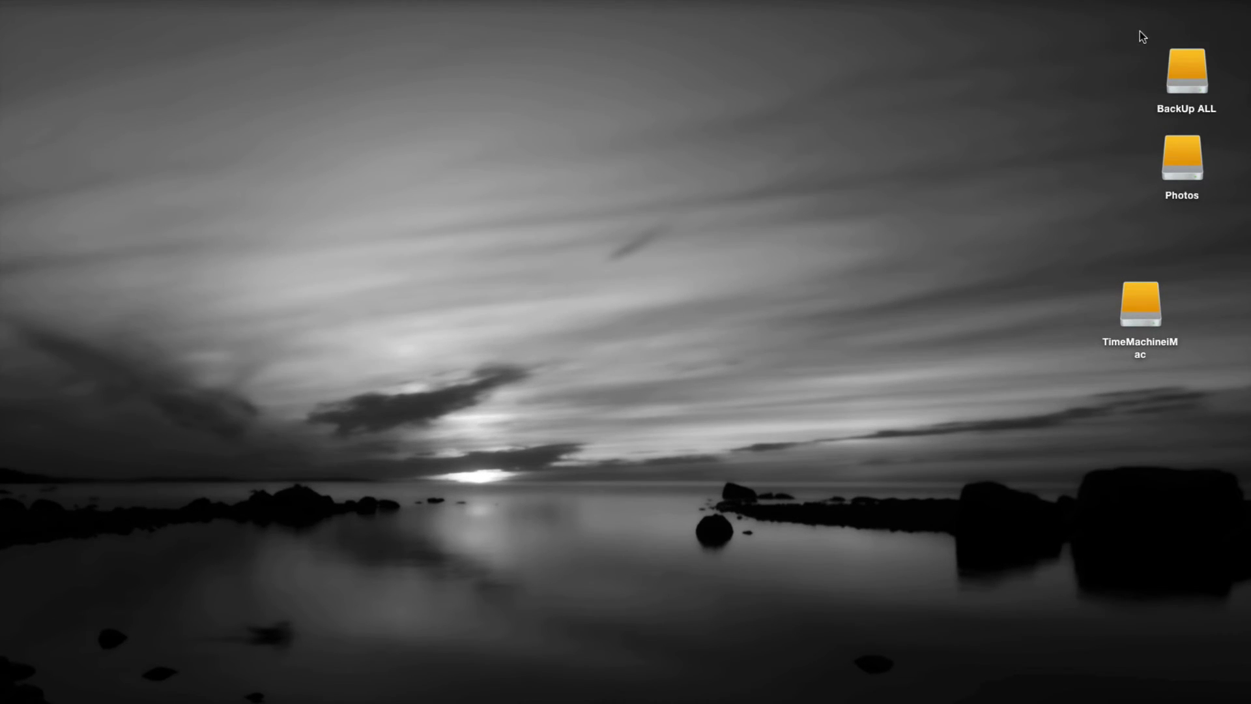
pyautogui.click(1068, 9)
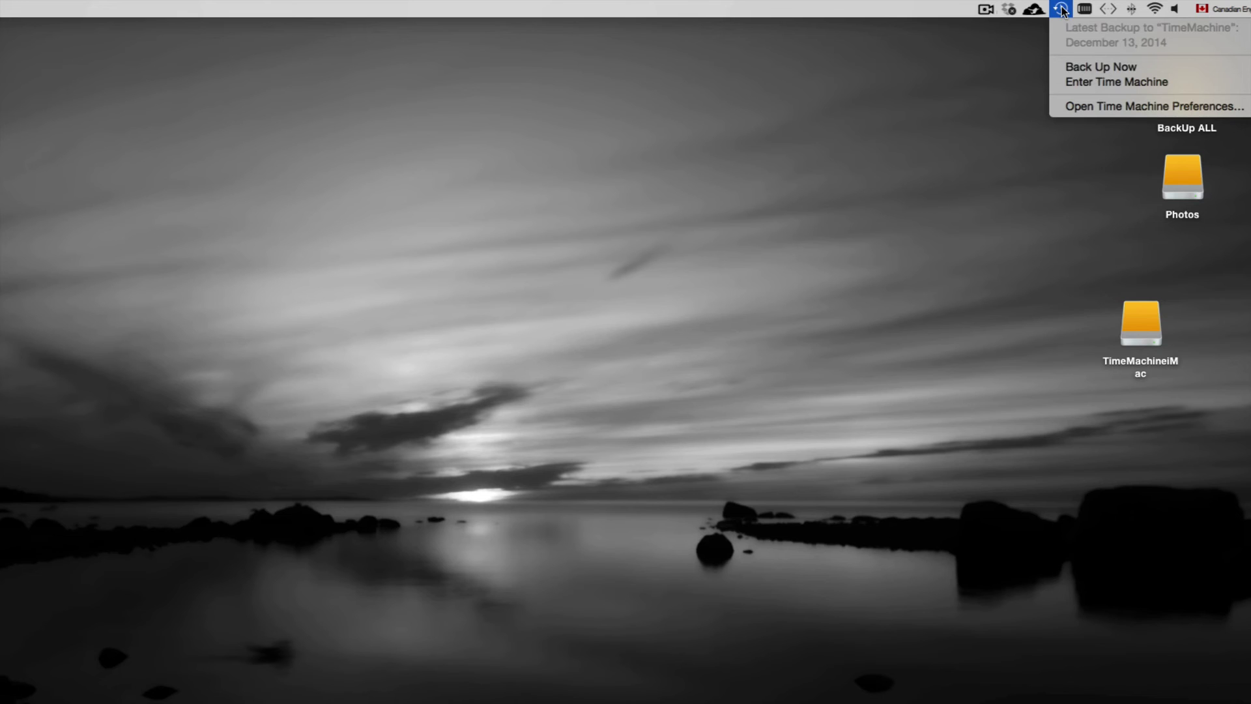
pyautogui.click(1100, 78)
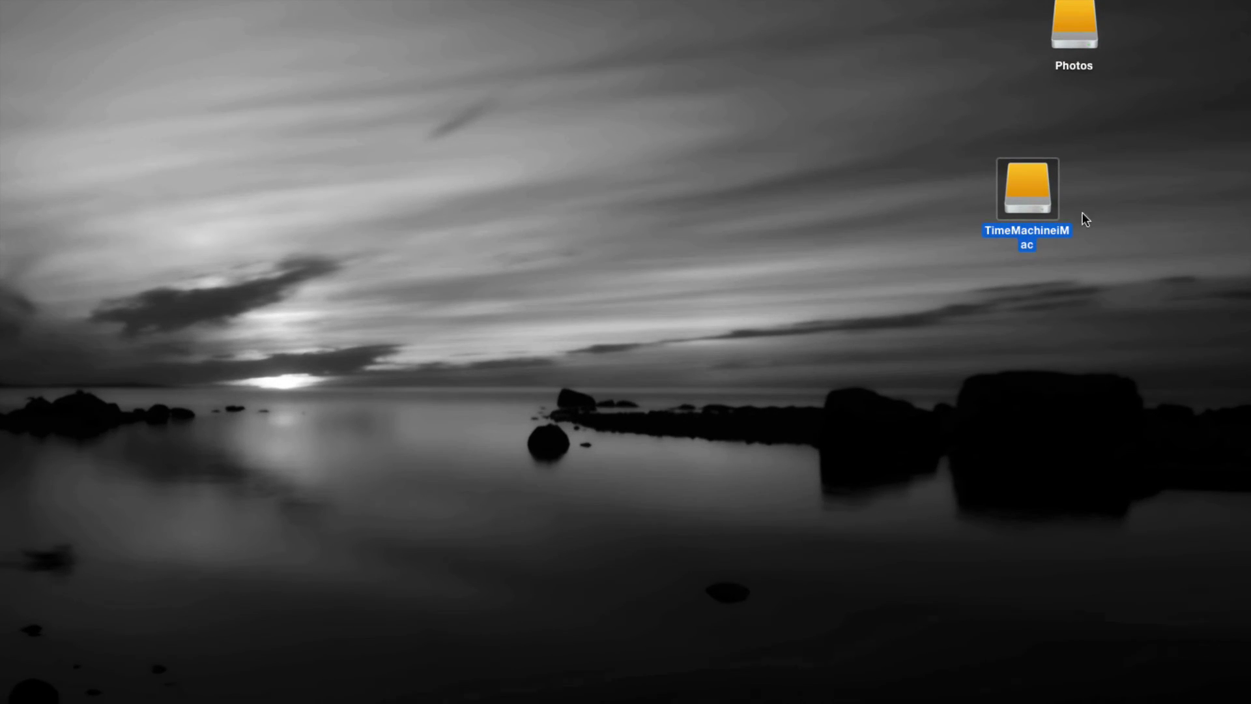
pyautogui.rightClick(1029, 198)
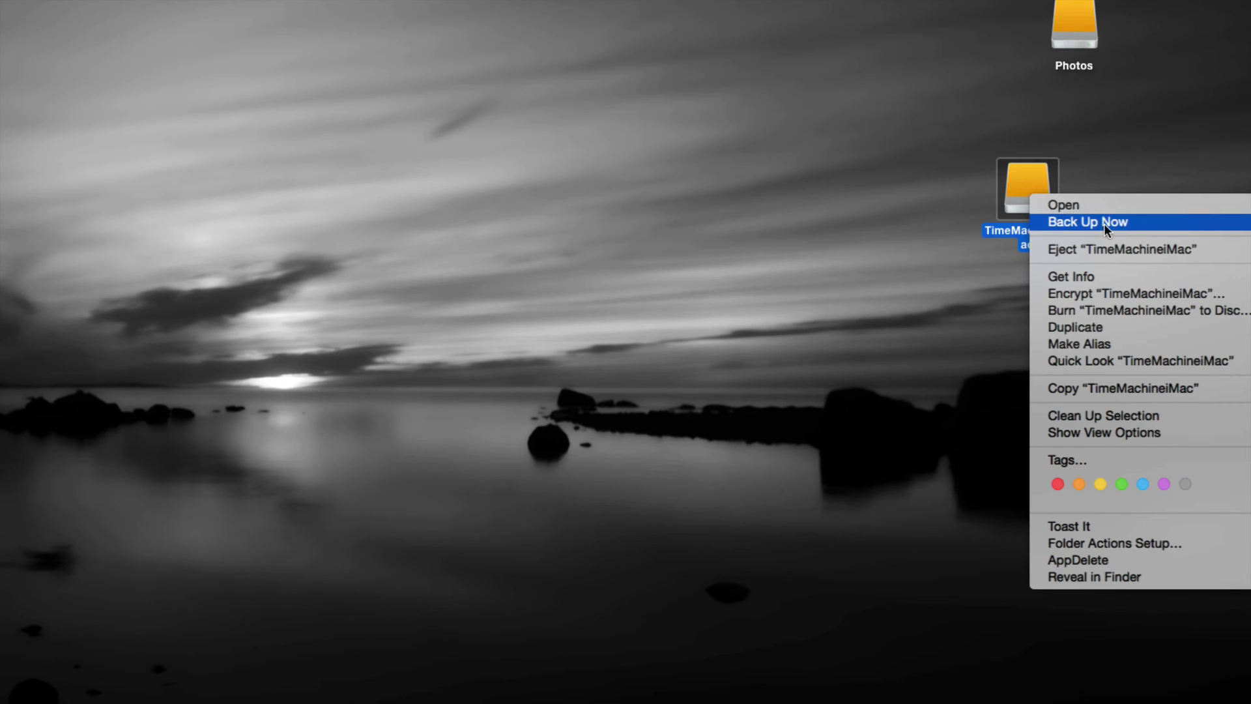
pyautogui.click(699, 268)
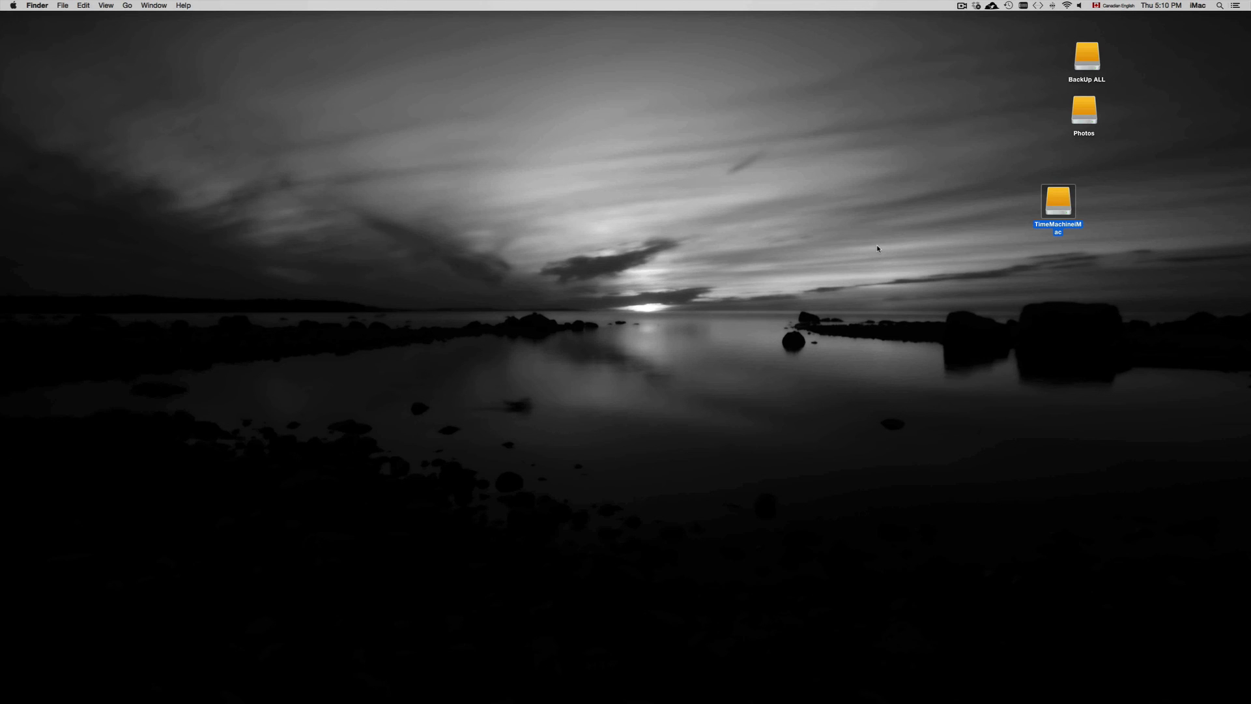
pyautogui.rightClick(1043, 206)
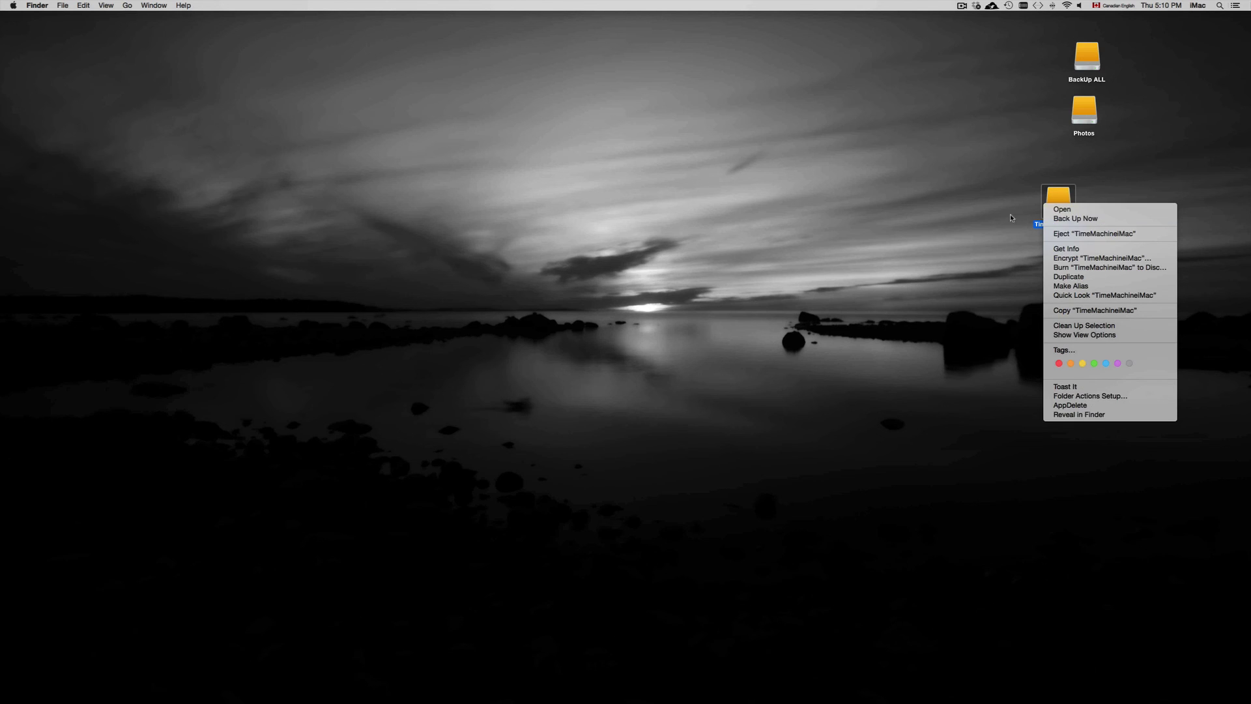
pyautogui.click(962, 213)
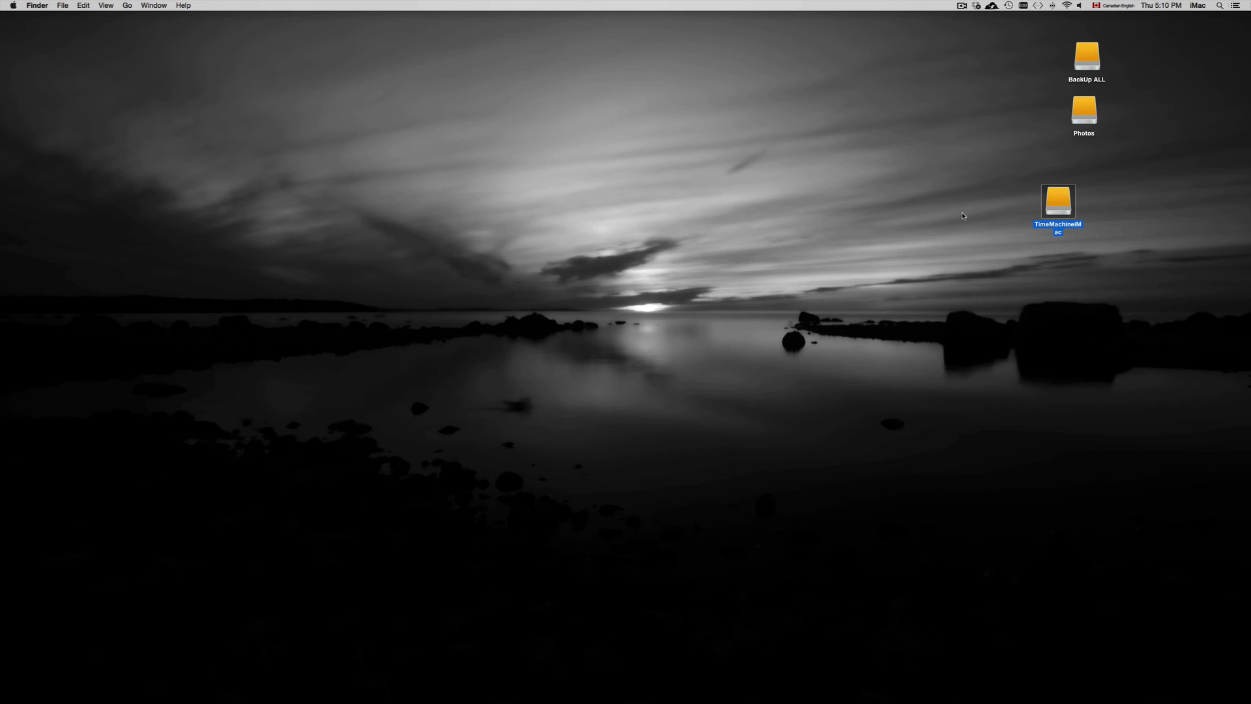